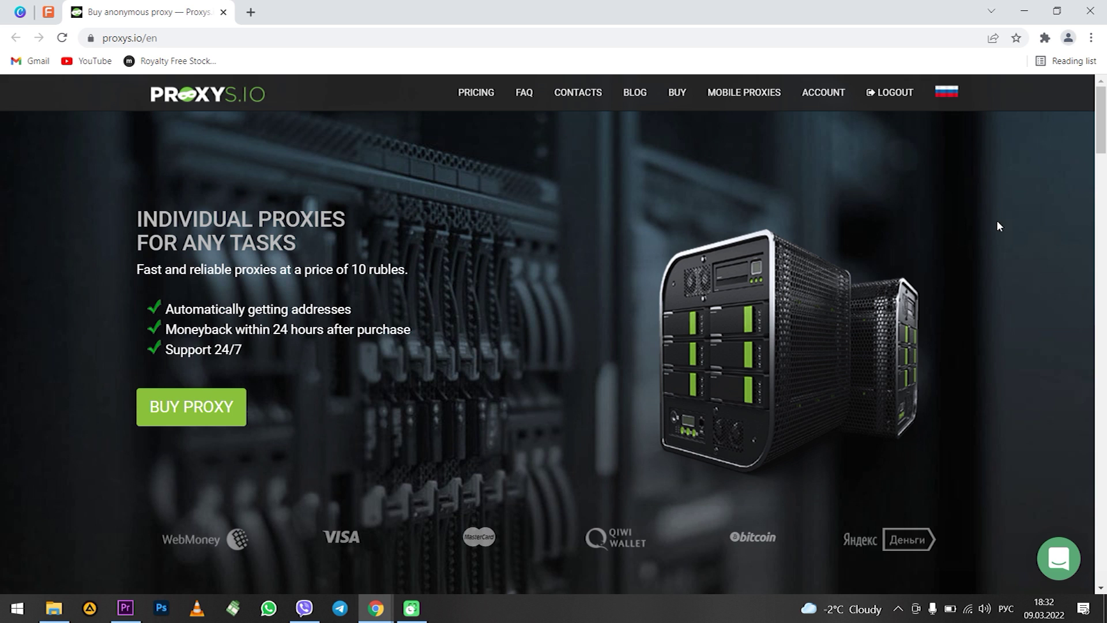
Clear Chrome's browsing history, cookies and cached images and files with Time range set to All time
{"action": "left_click", "coordinate": [1092, 38]}
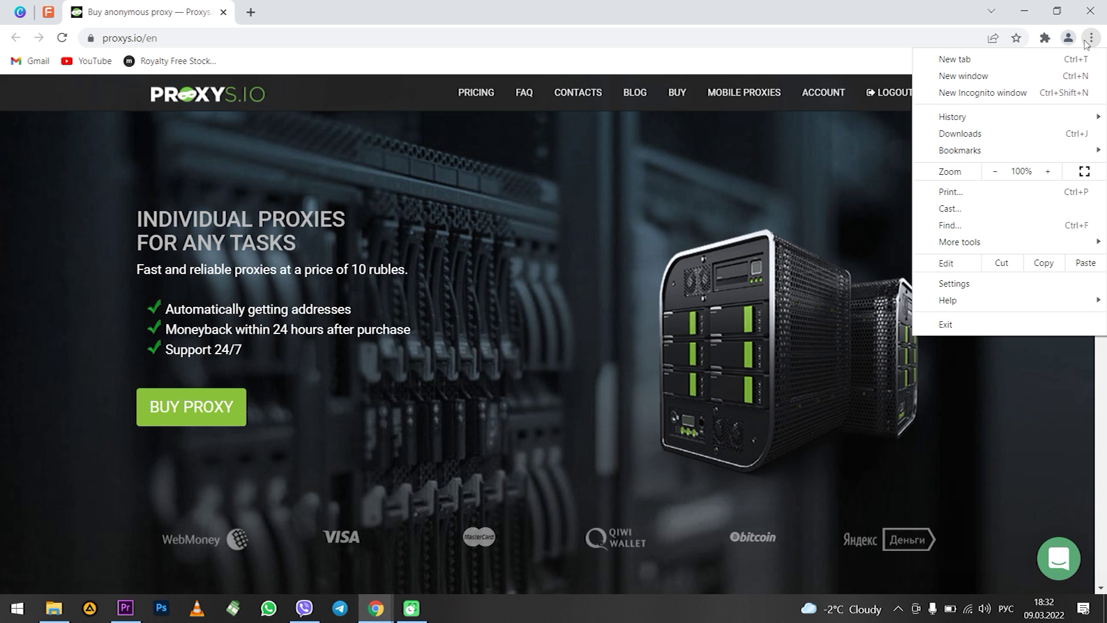
{"action": "left_click", "coordinate": [966, 282]}
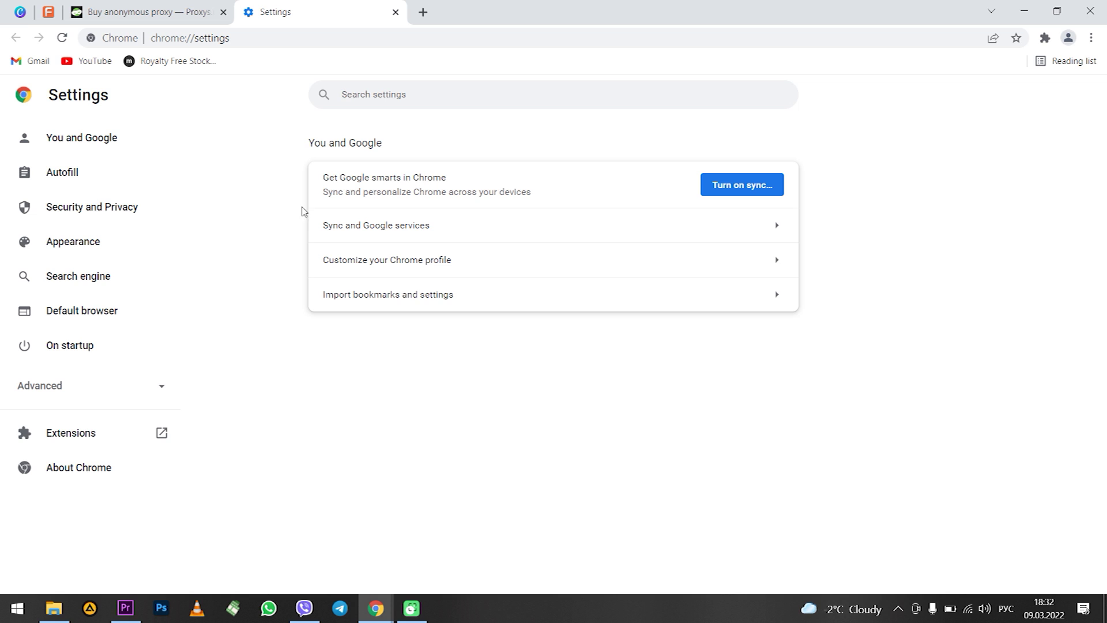
{"action": "left_click", "coordinate": [102, 224]}
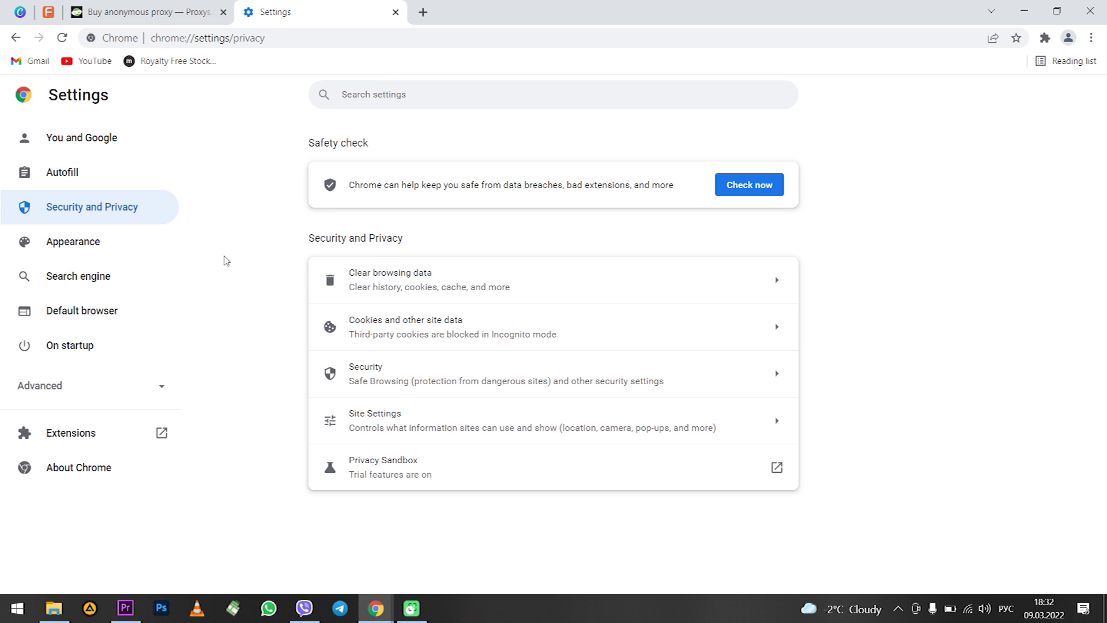
{"action": "left_click", "coordinate": [431, 292]}
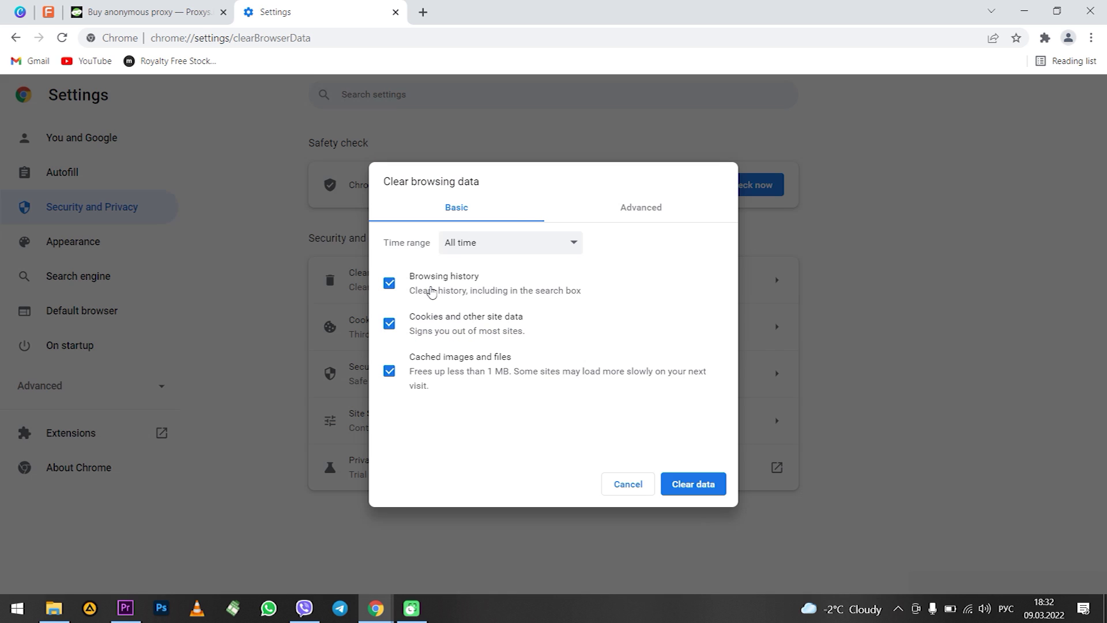
{"action": "left_click", "coordinate": [524, 250]}
{"action": "left_click", "coordinate": [500, 309]}
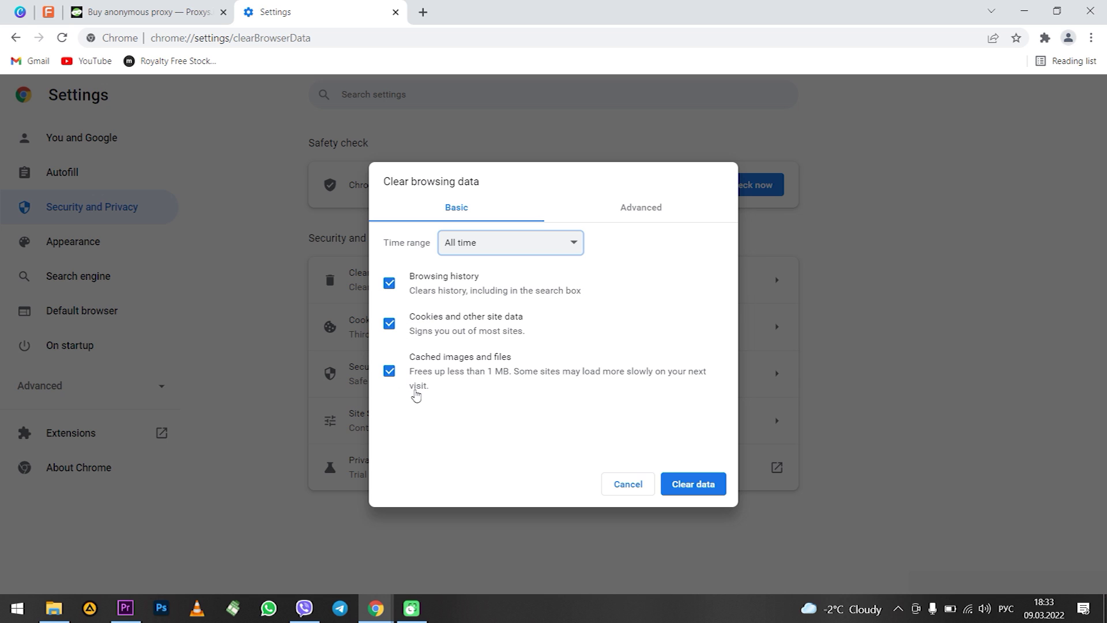
{"action": "left_click", "coordinate": [693, 484]}
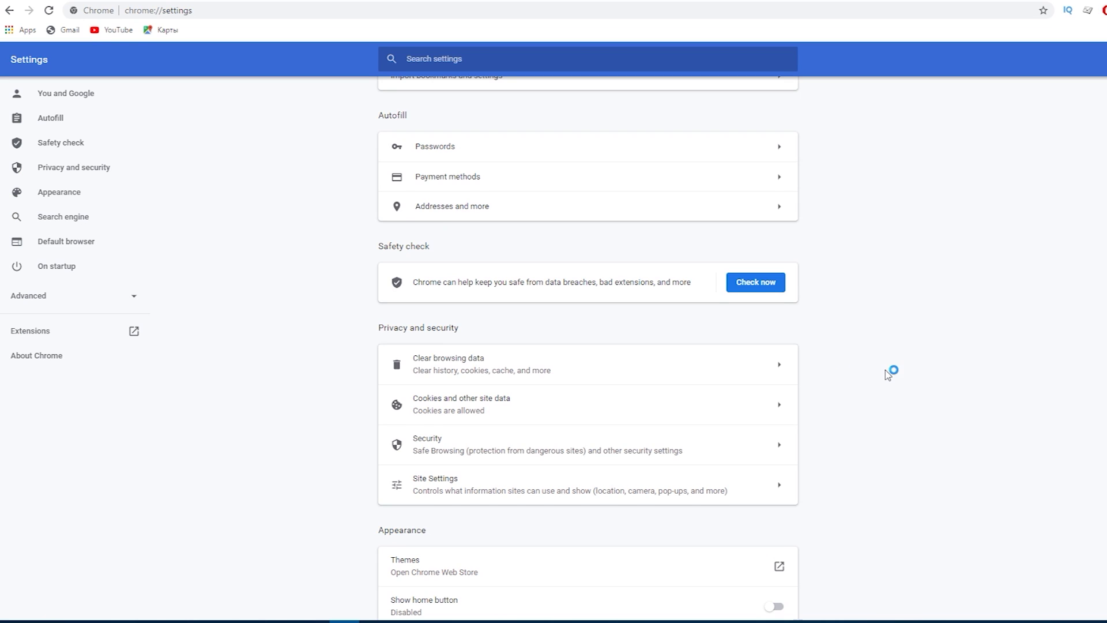
Expand Chrome's Advanced settings and scroll to the System option for the computer's proxy settings
{"action": "scroll", "coordinate": [884, 369], "scroll_direction": "down", "scroll_amount": 10}
{"action": "left_click", "coordinate": [599, 571]}
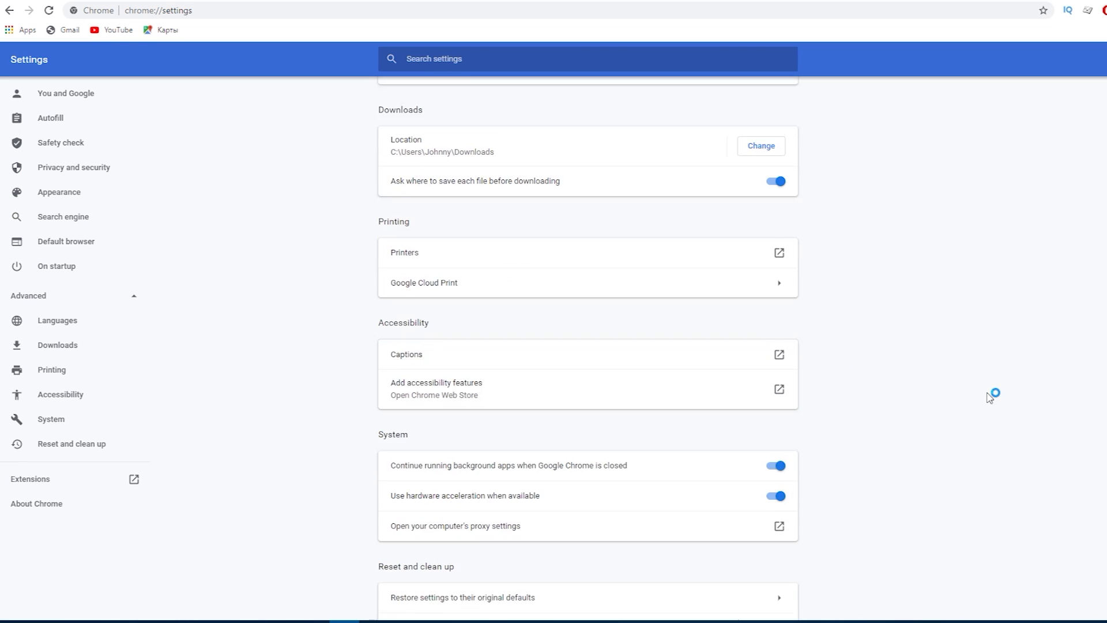
{"action": "scroll", "coordinate": [990, 398], "scroll_direction": "down", "scroll_amount": 1}
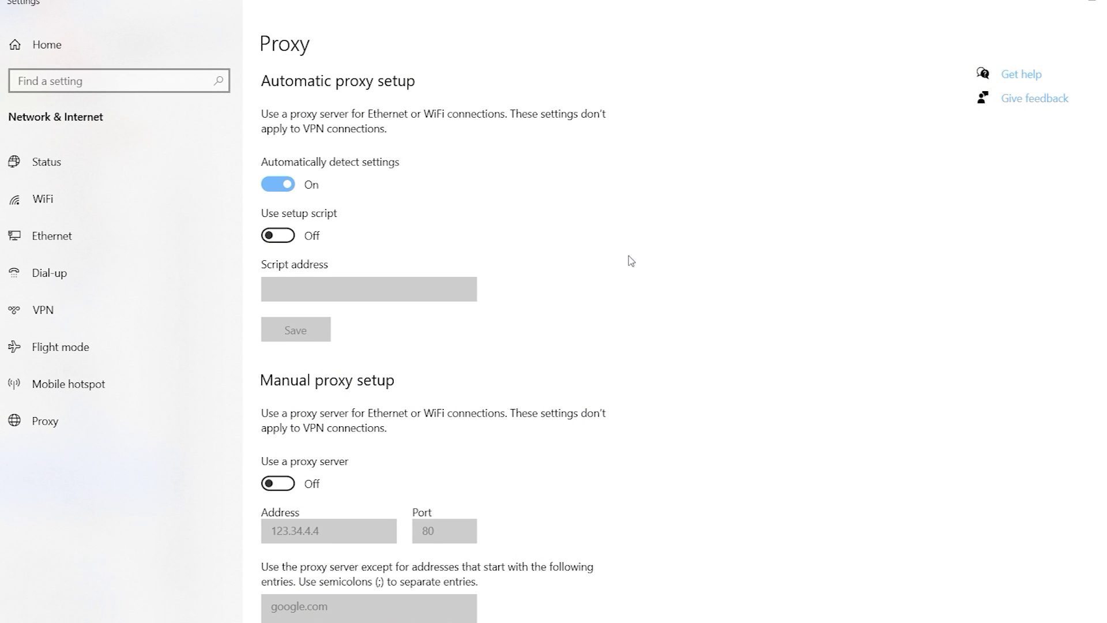
Switch on 'Use a proxy server' and check address 123.34.4.4, port 80 and the google.com exception
{"action": "scroll", "coordinate": [500, 354], "scroll_direction": "down", "scroll_amount": 3}
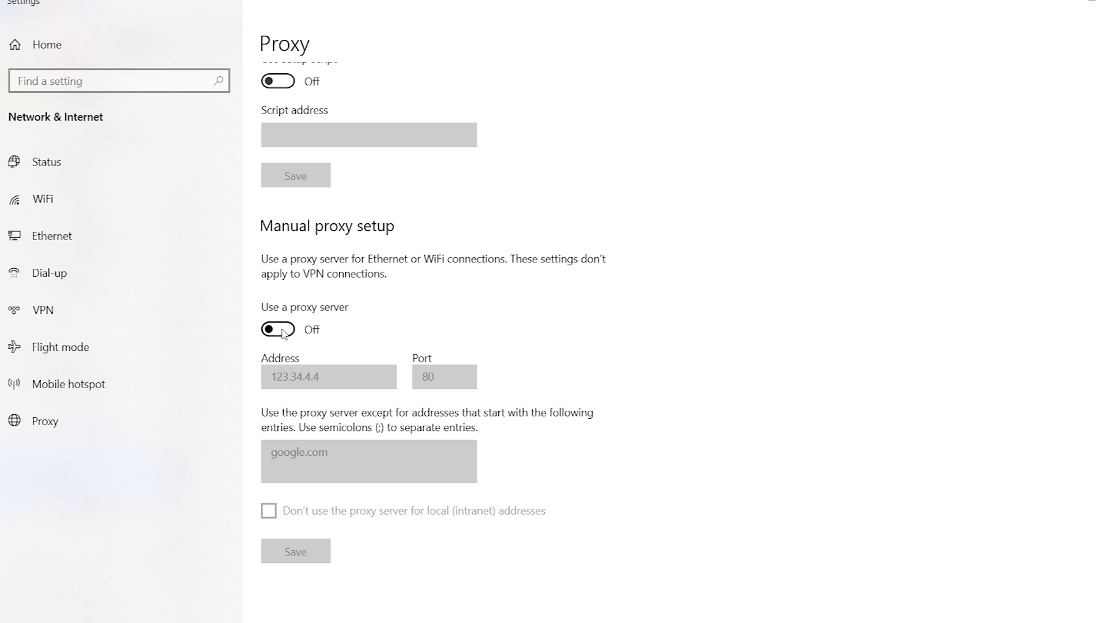
{"action": "left_click", "coordinate": [282, 333]}
{"action": "left_click_drag", "start_coordinate": [344, 376], "coordinate": [220, 376]}
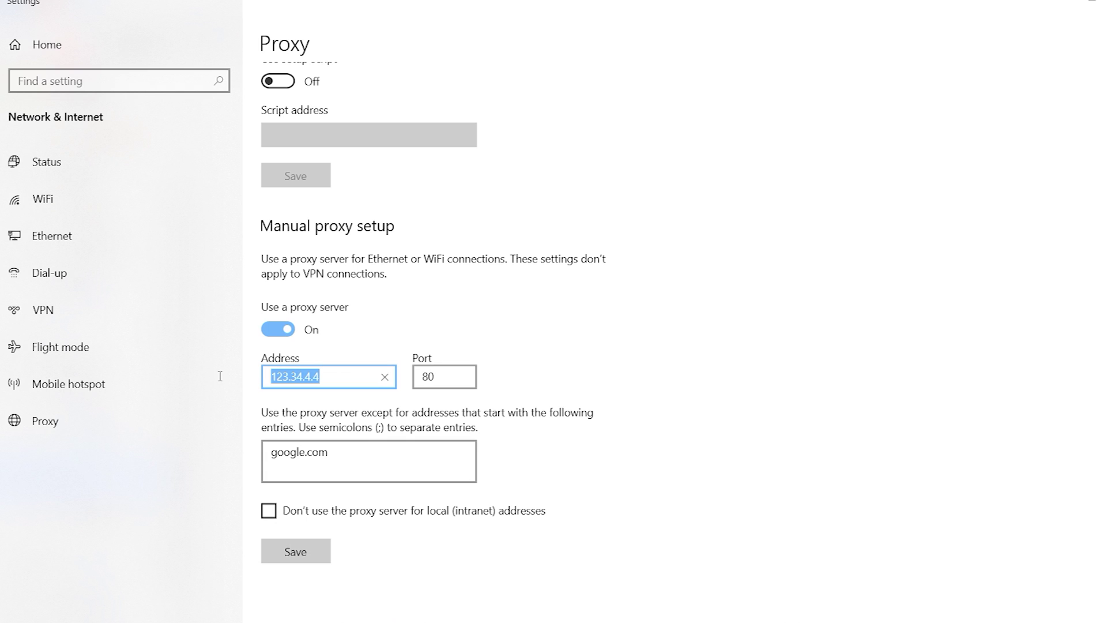
{"action": "left_click", "coordinate": [336, 375]}
{"action": "left_click", "coordinate": [453, 377]}
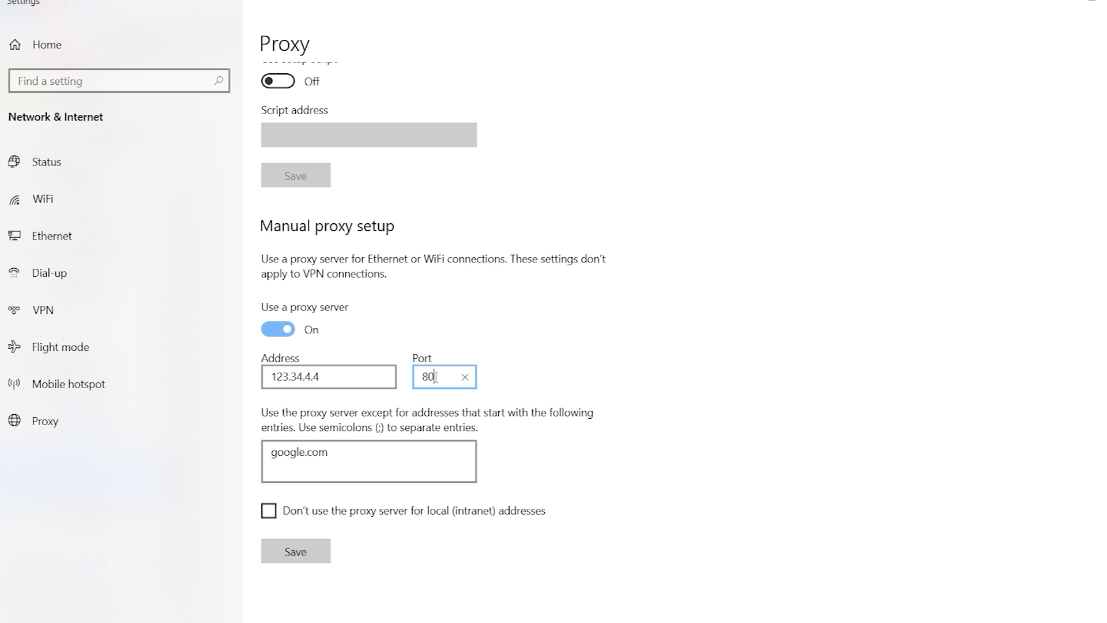
{"action": "left_click", "coordinate": [336, 379]}
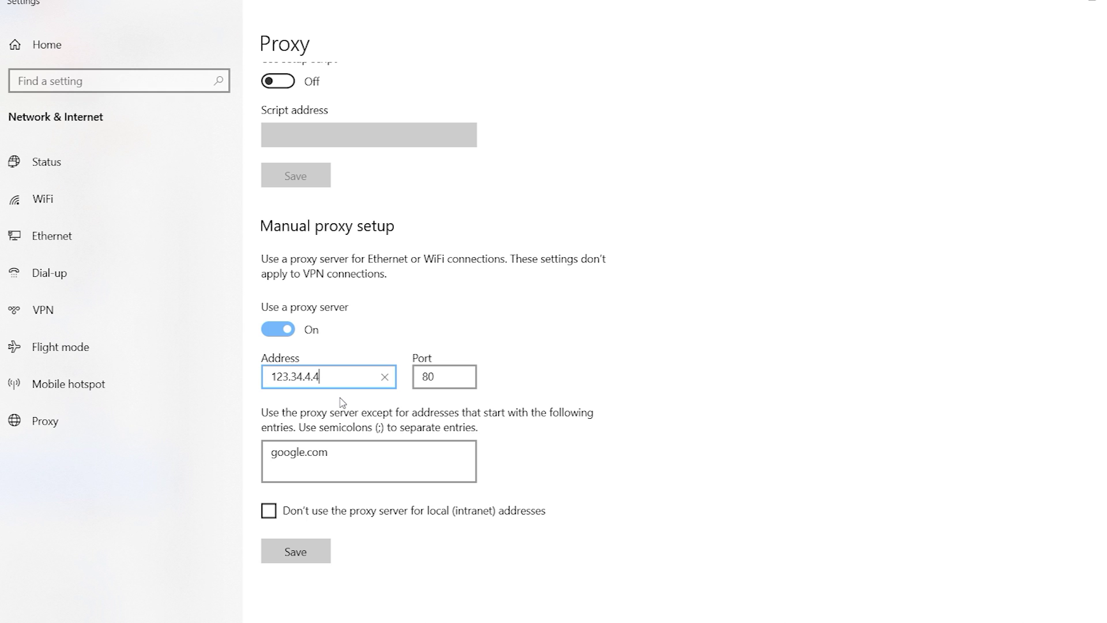
{"action": "left_click", "coordinate": [450, 378]}
{"action": "left_click", "coordinate": [352, 451]}
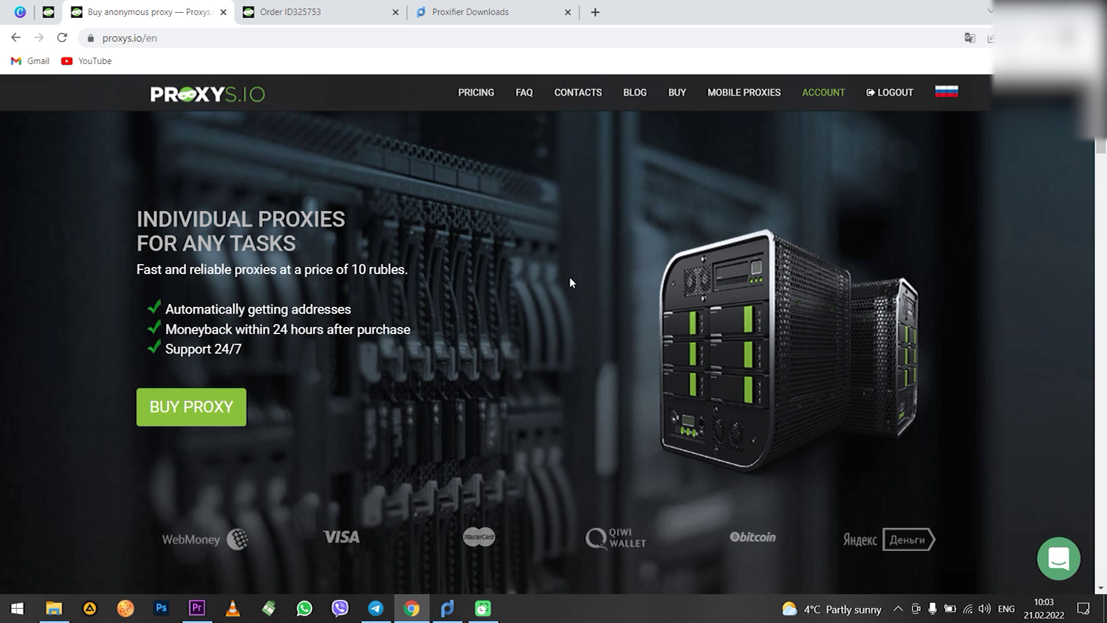
Set the Windows proxy to address 193.111.153.241, port 1950, and save it
{"action": "scroll", "coordinate": [580, 278], "scroll_direction": "down", "scroll_amount": 2}
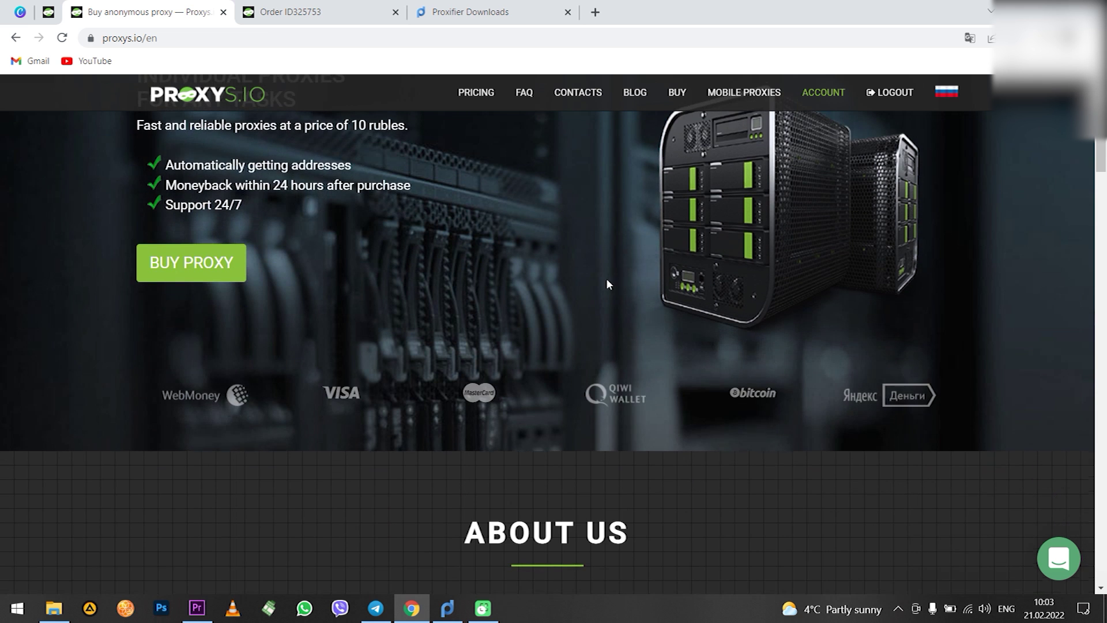
{"action": "scroll", "coordinate": [606, 282], "scroll_direction": "down", "scroll_amount": 5}
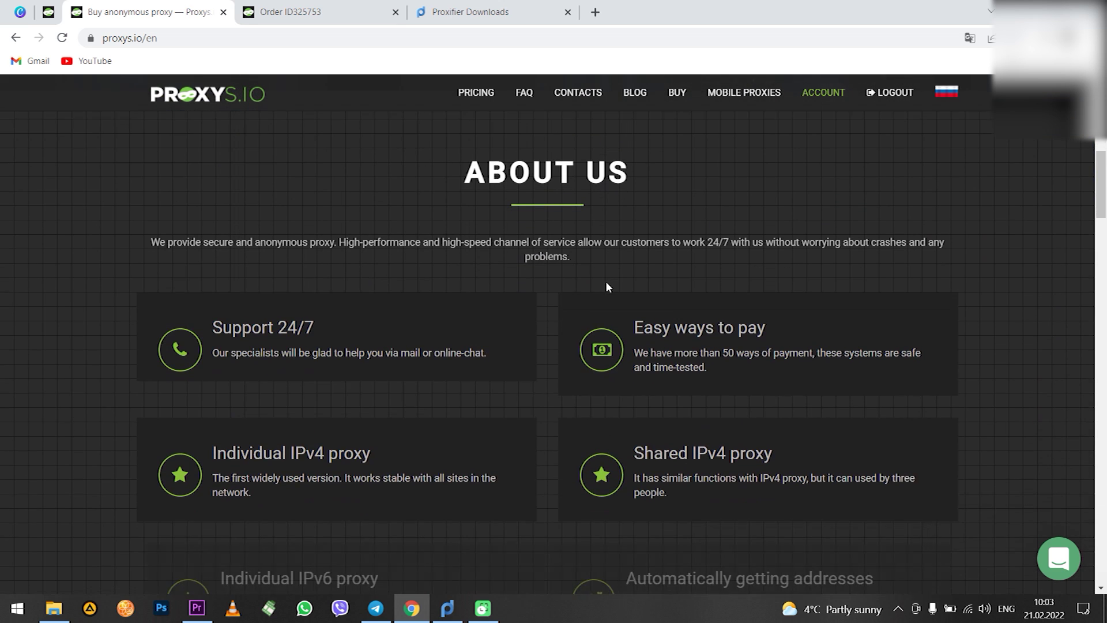
{"action": "scroll", "coordinate": [606, 284], "scroll_direction": "down", "scroll_amount": 4}
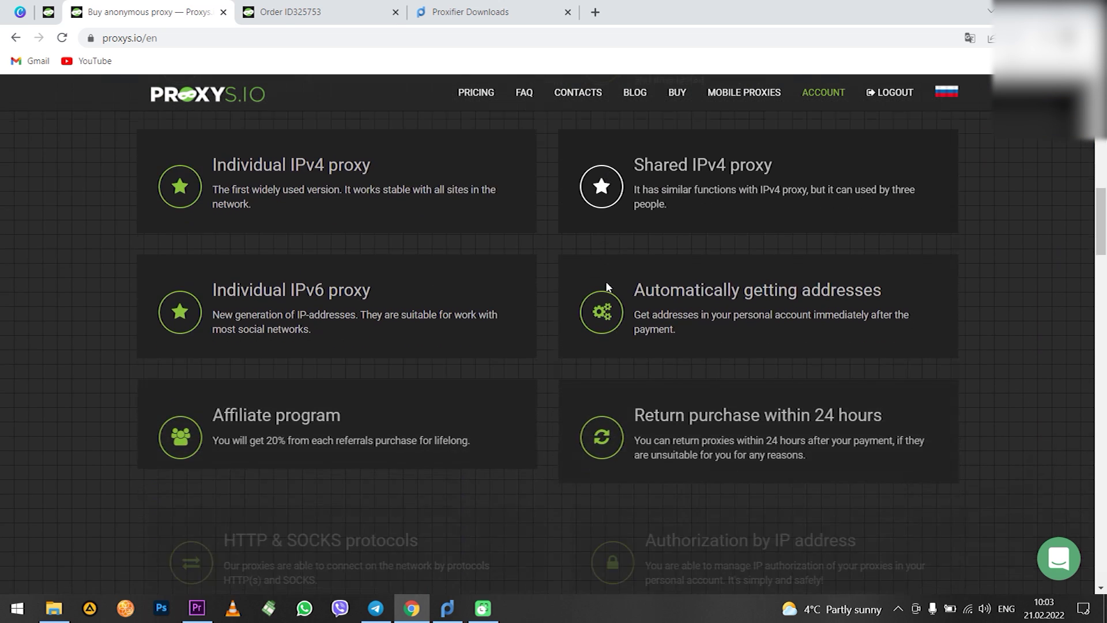
{"action": "scroll", "coordinate": [606, 287], "scroll_direction": "down", "scroll_amount": 4}
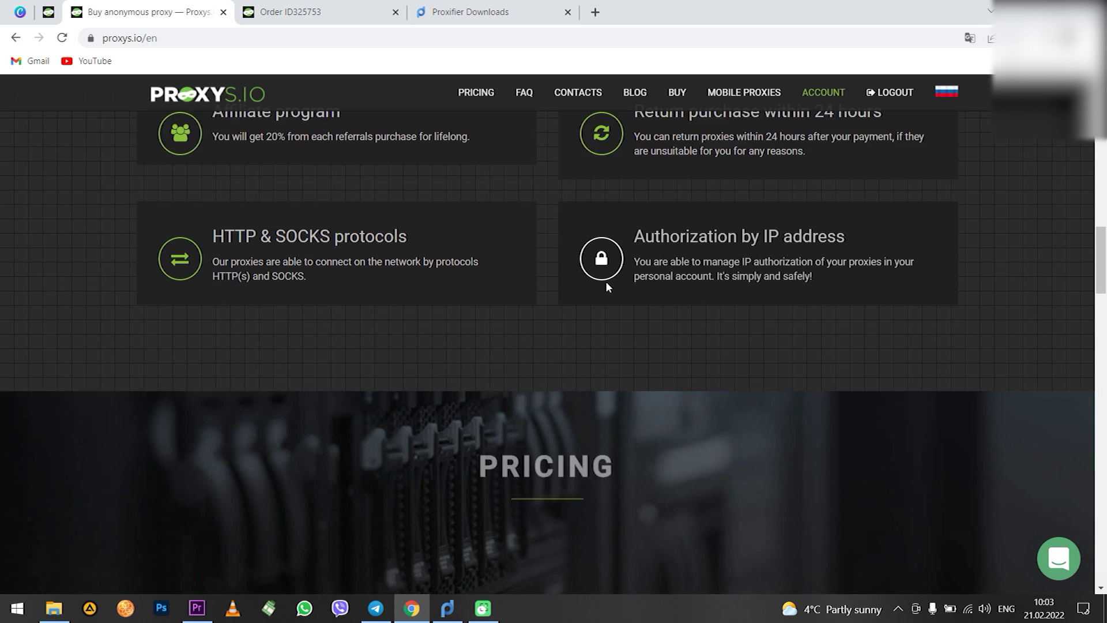
{"action": "scroll", "coordinate": [606, 285], "scroll_direction": "down", "scroll_amount": 6}
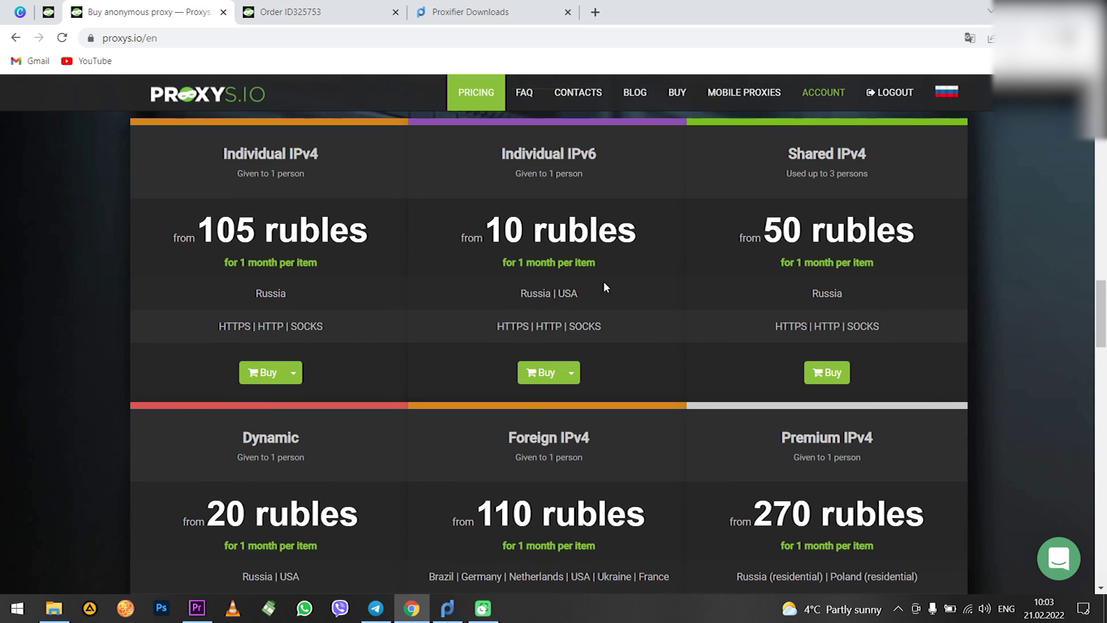
{"action": "scroll", "coordinate": [603, 282], "scroll_direction": "down", "scroll_amount": 5}
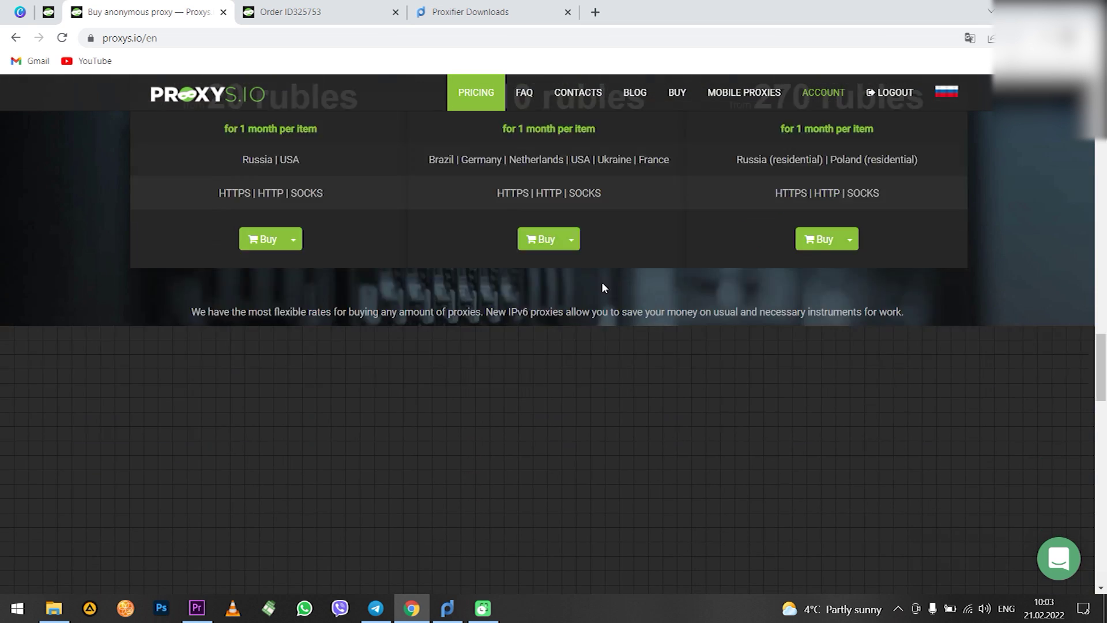
{"action": "scroll", "coordinate": [603, 286], "scroll_direction": "down", "scroll_amount": 7}
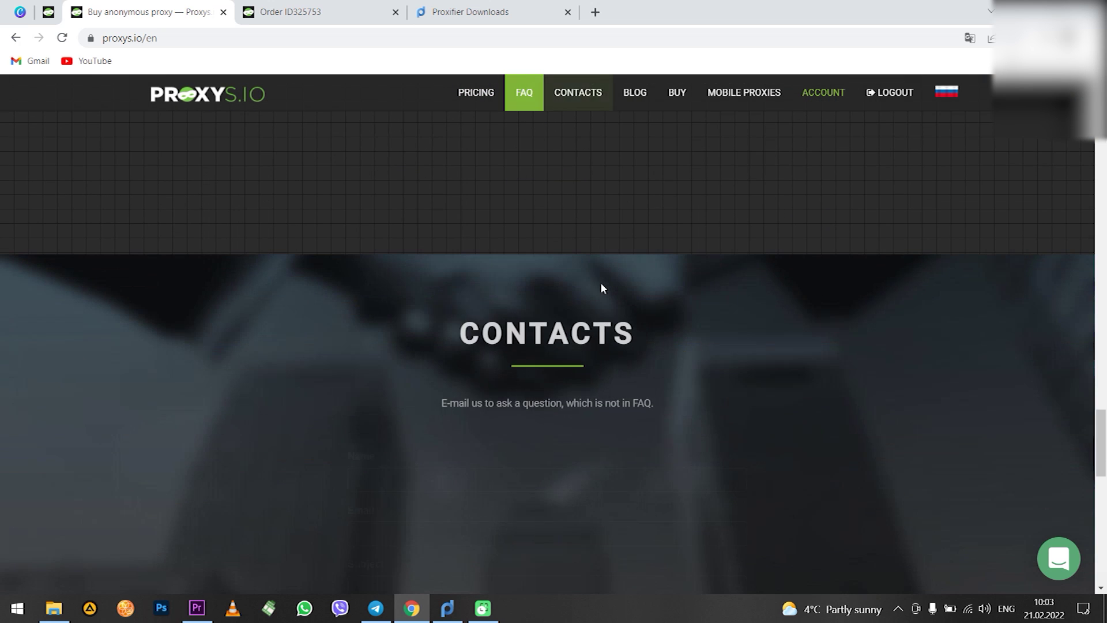
{"action": "scroll", "coordinate": [601, 287], "scroll_direction": "down", "scroll_amount": 5}
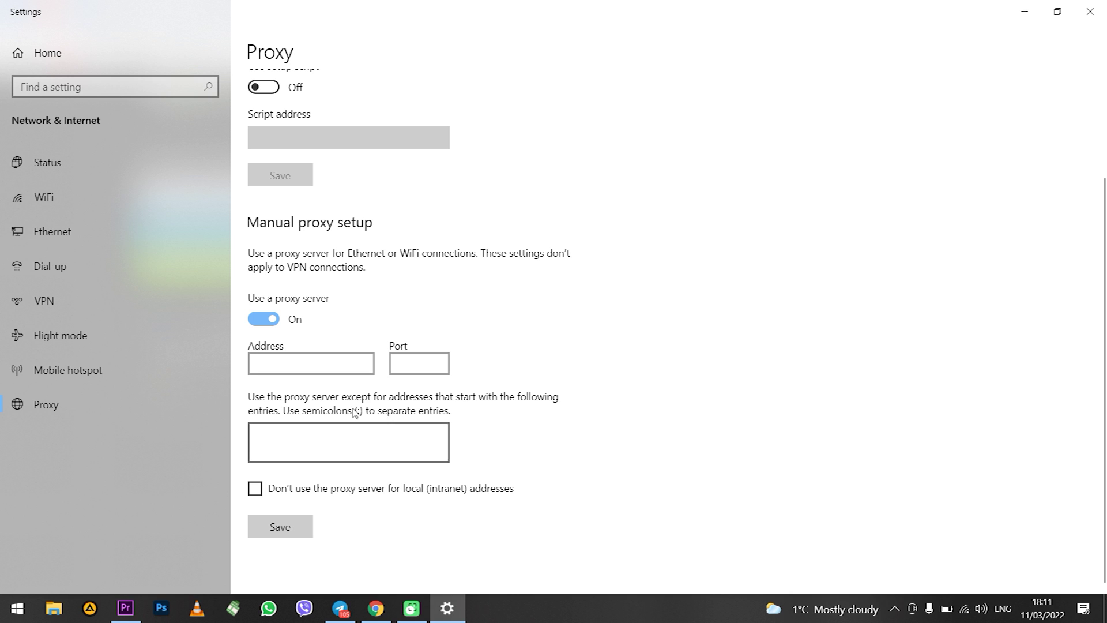
{"action": "left_click", "coordinate": [284, 363]}
{"action": "type", "text": "193.171.153.241"}
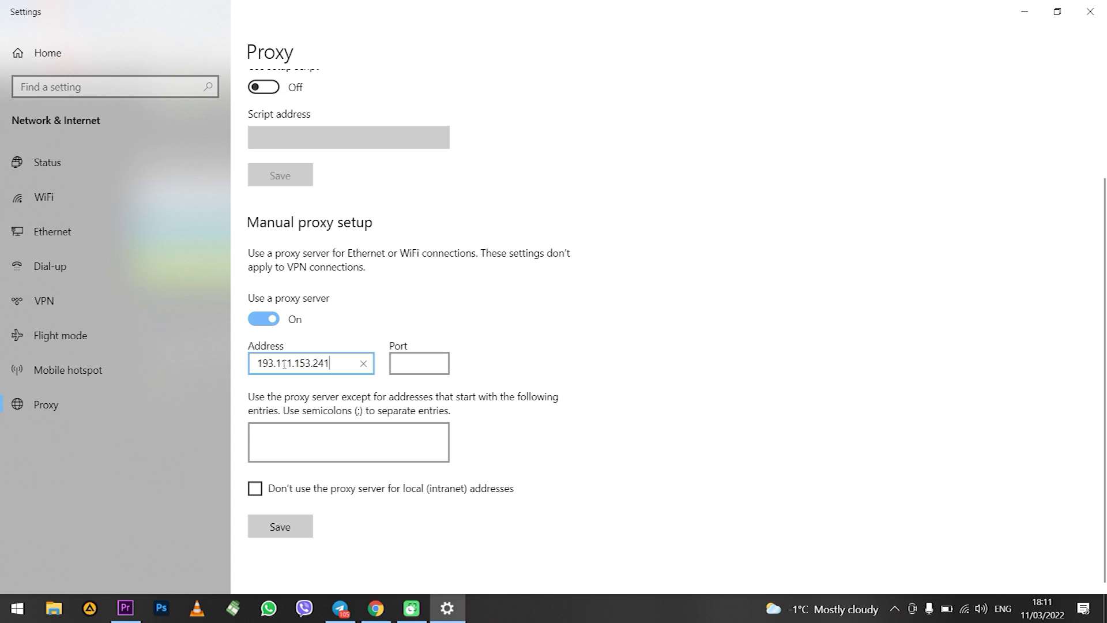
{"action": "left_click", "coordinate": [415, 372]}
{"action": "type", "text": "1950"}
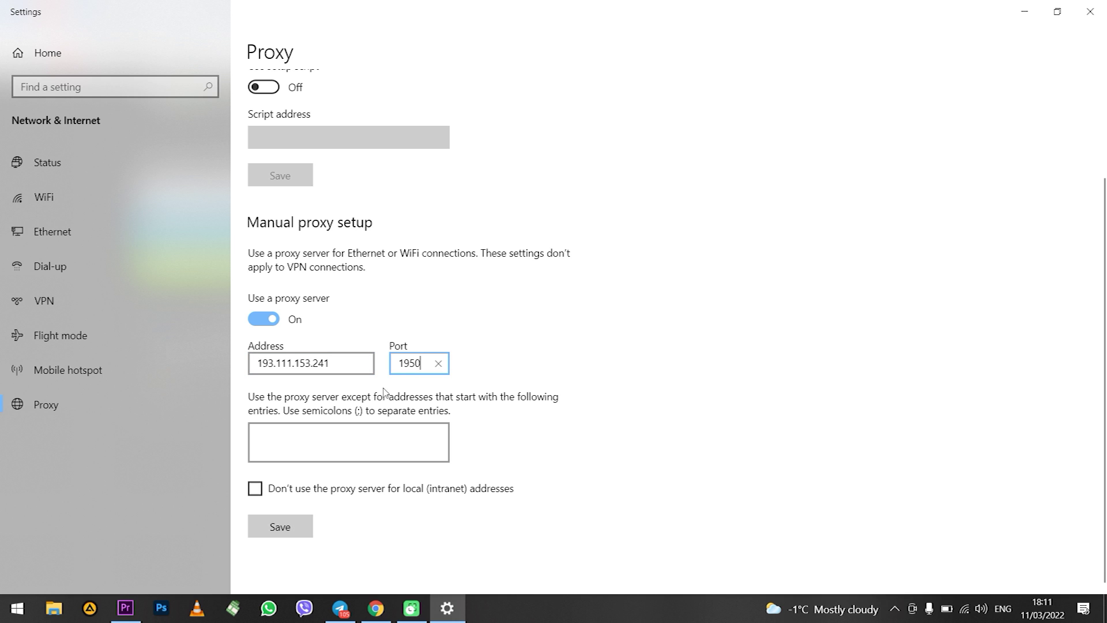
{"action": "left_click", "coordinate": [298, 527]}
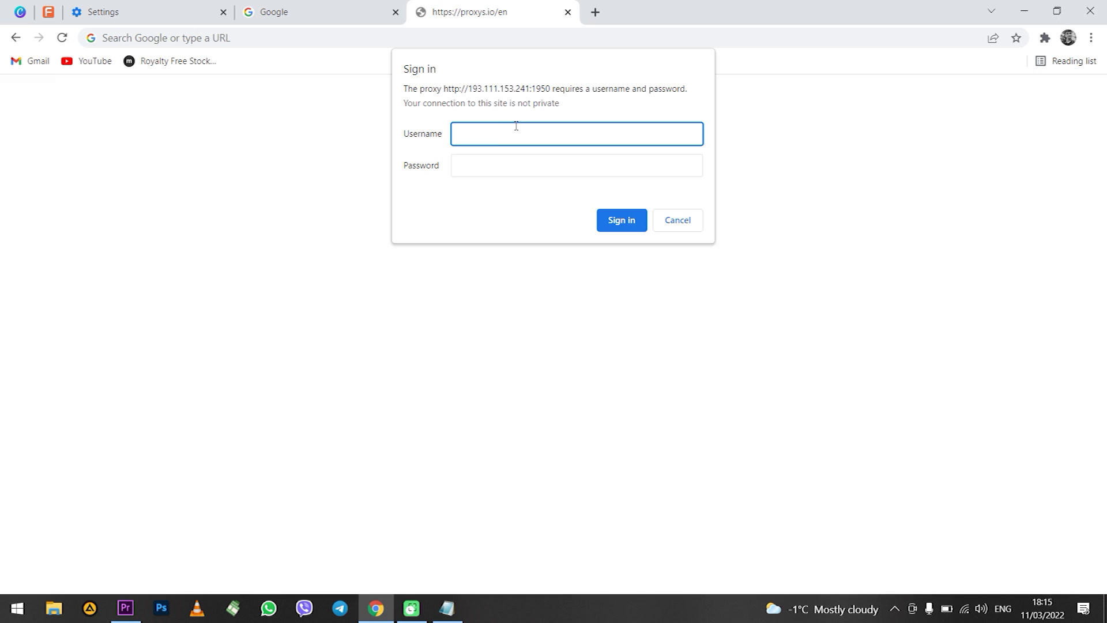
Sign in to the proxy with its username and password in Chrome, declining to save the password
{"action": "key", "text": "ctrl+v"}
{"action": "left_click", "coordinate": [546, 166]}
{"action": "key", "text": "ctrl+v"}
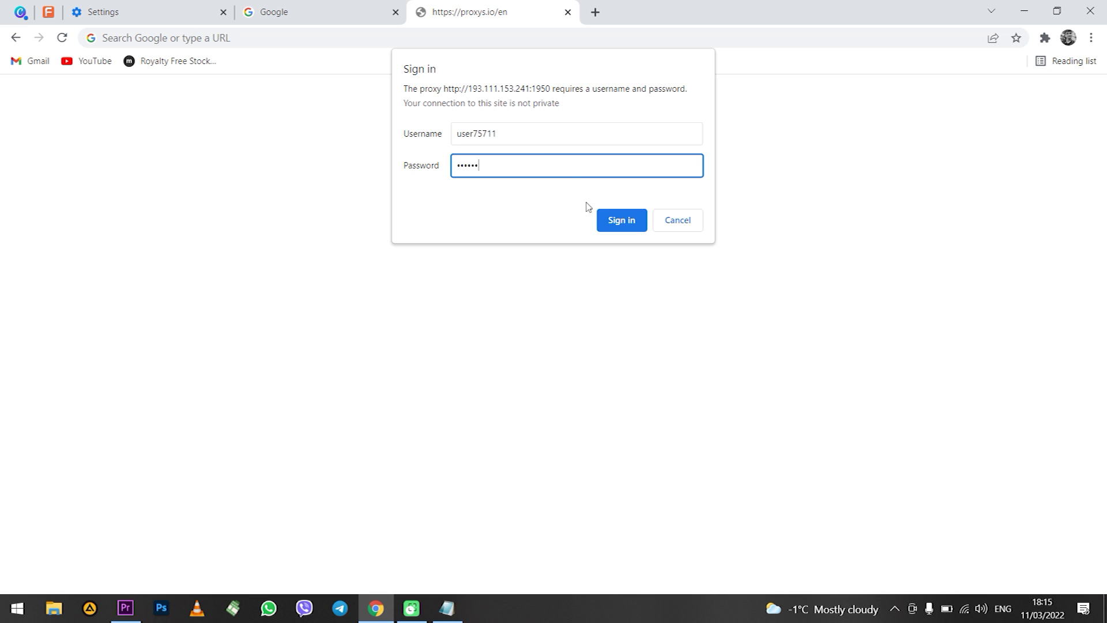
{"action": "left_click", "coordinate": [626, 221]}
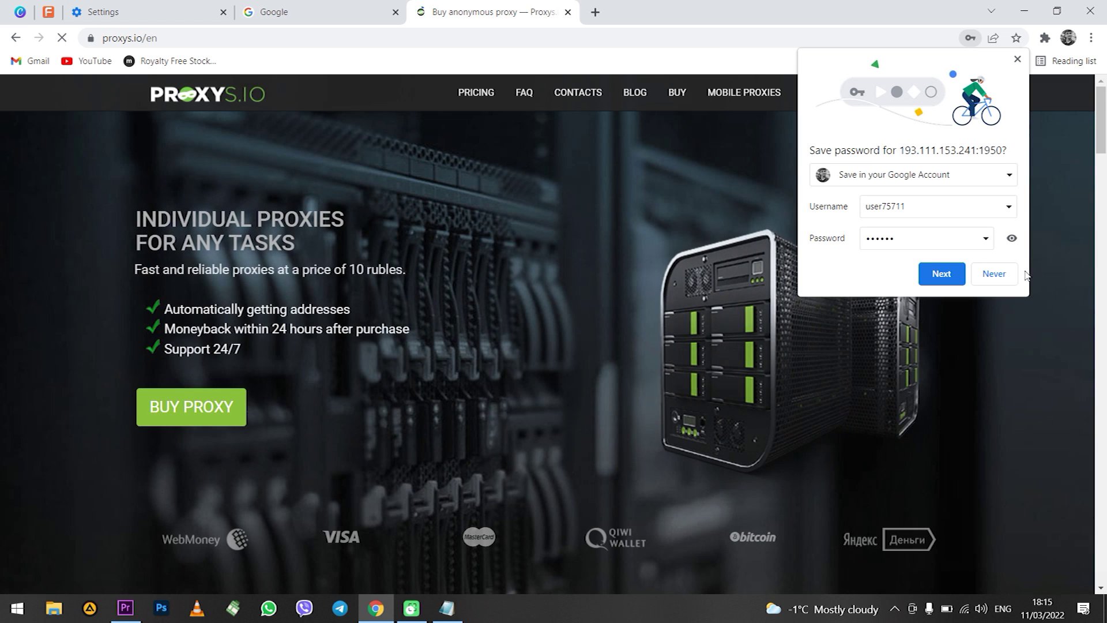
{"action": "left_click", "coordinate": [994, 273]}
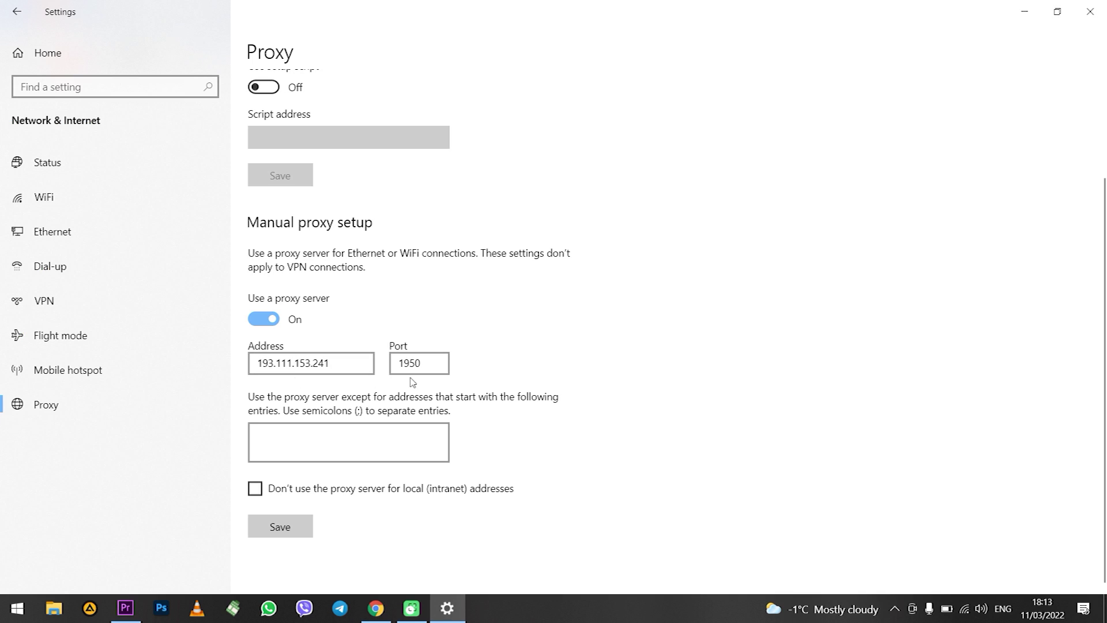
Tick 'Don't use the proxy server for local (intranet) addresses' and save the proxy setup
{"action": "left_click", "coordinate": [429, 368]}
{"action": "left_click", "coordinate": [265, 494]}
{"action": "left_click", "coordinate": [280, 526]}
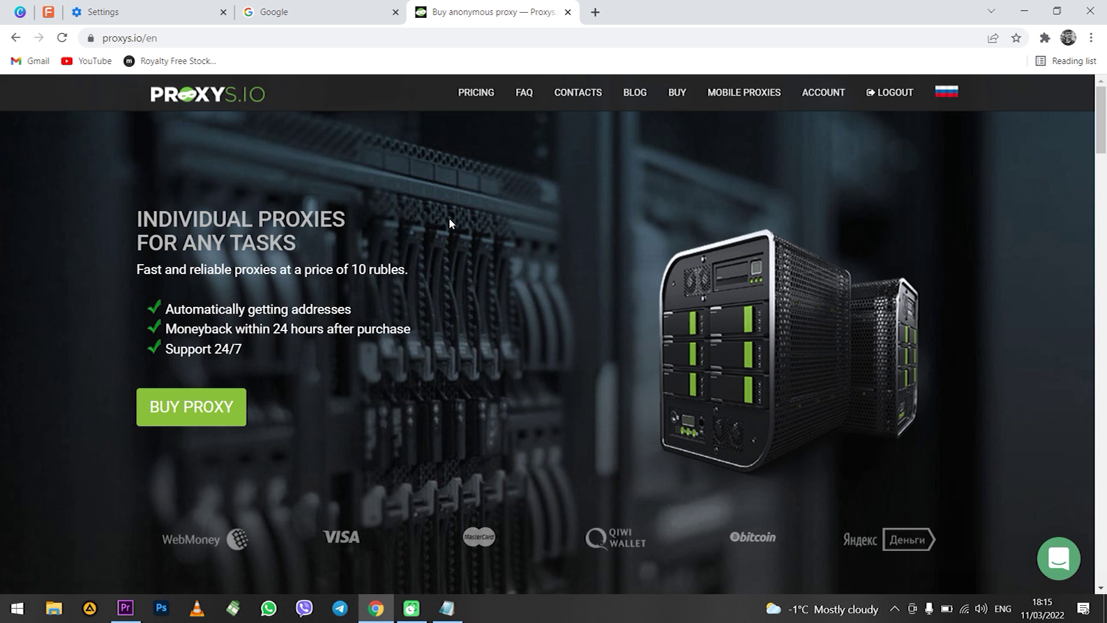
Go to Chrome Settings > Advanced > System to reach the computer's proxy settings option
{"action": "left_click", "coordinate": [1091, 37]}
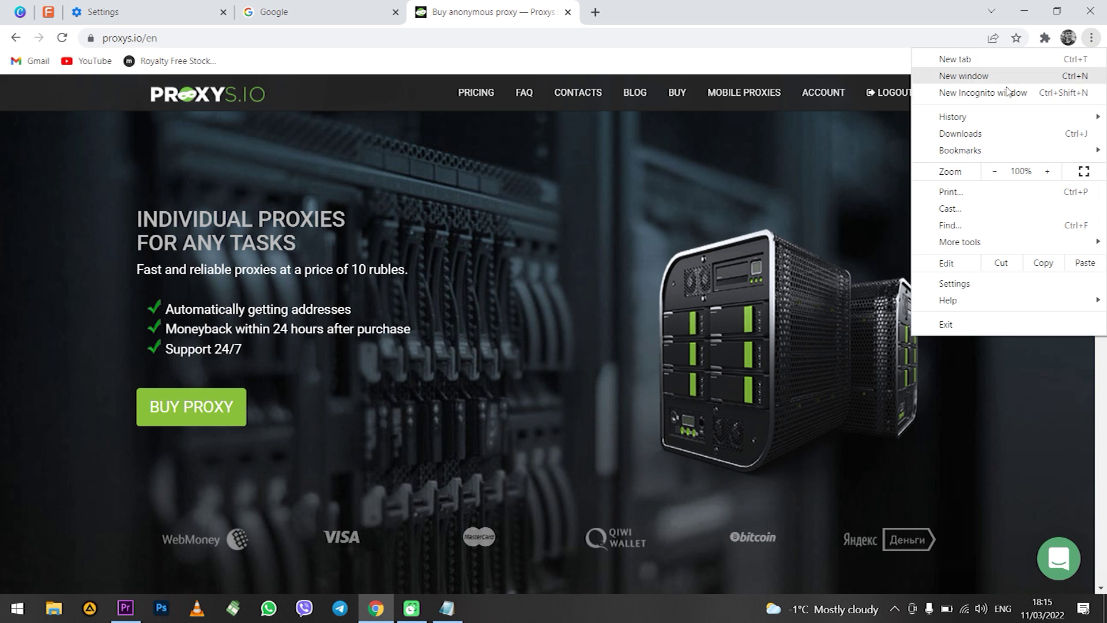
{"action": "left_click", "coordinate": [984, 282]}
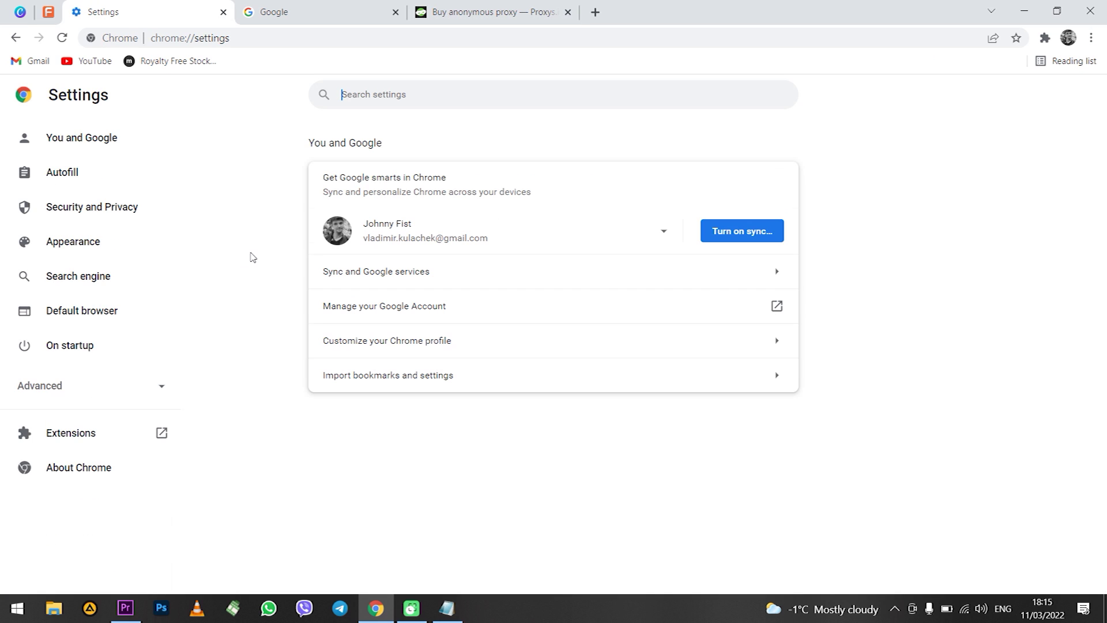
{"action": "left_click", "coordinate": [76, 394]}
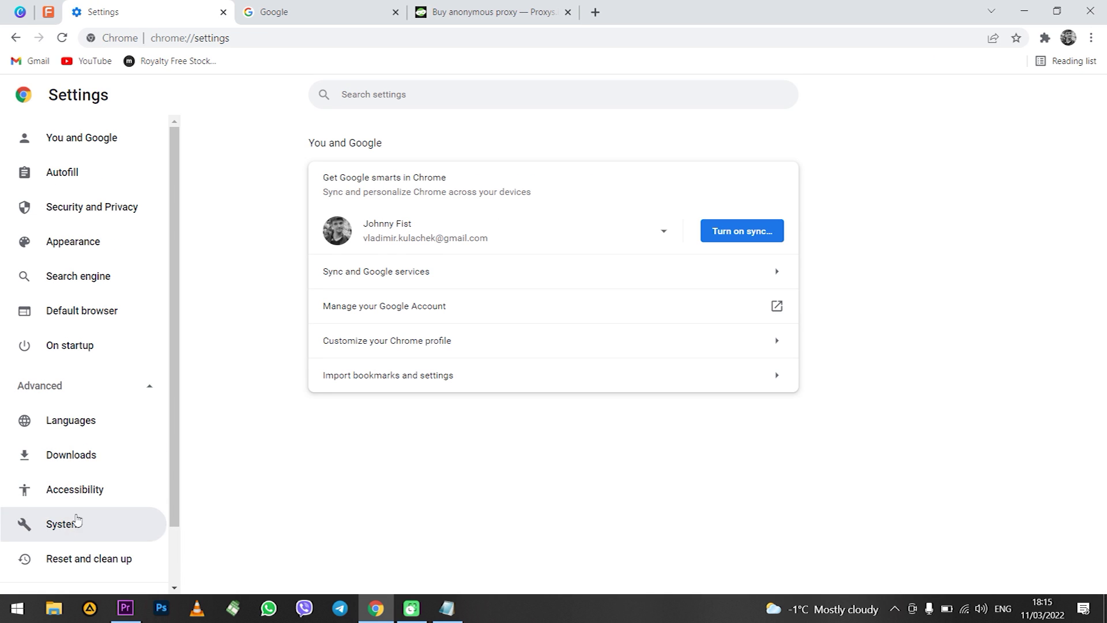
{"action": "left_click", "coordinate": [74, 522]}
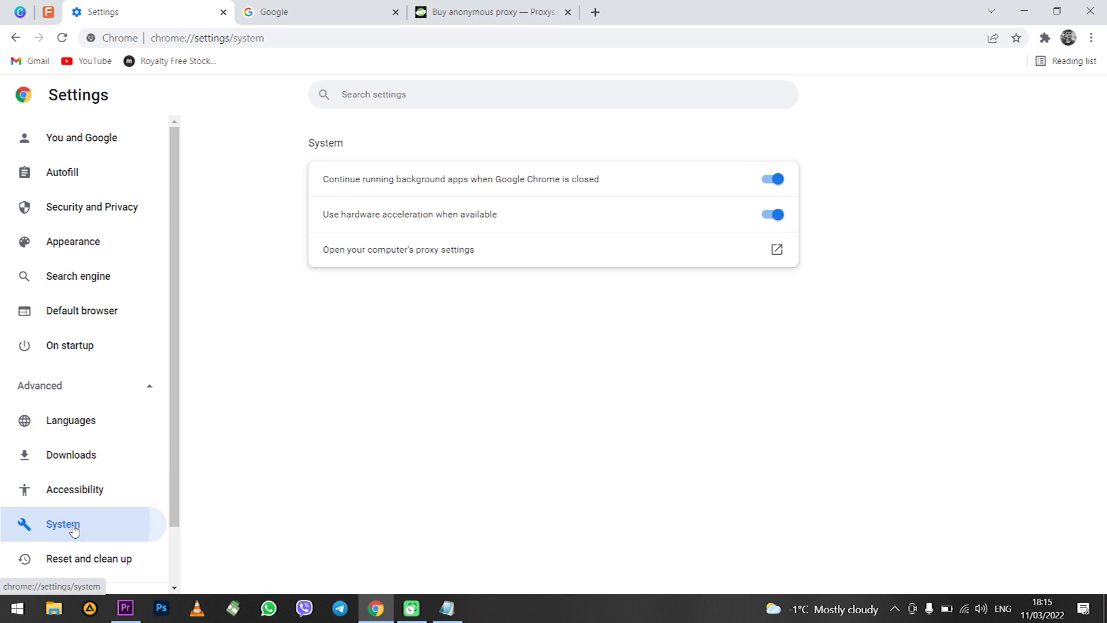
Turn the Windows 'Use a proxy server' toggle Off, then switch to the Opera window
{"action": "left_click", "coordinate": [509, 258]}
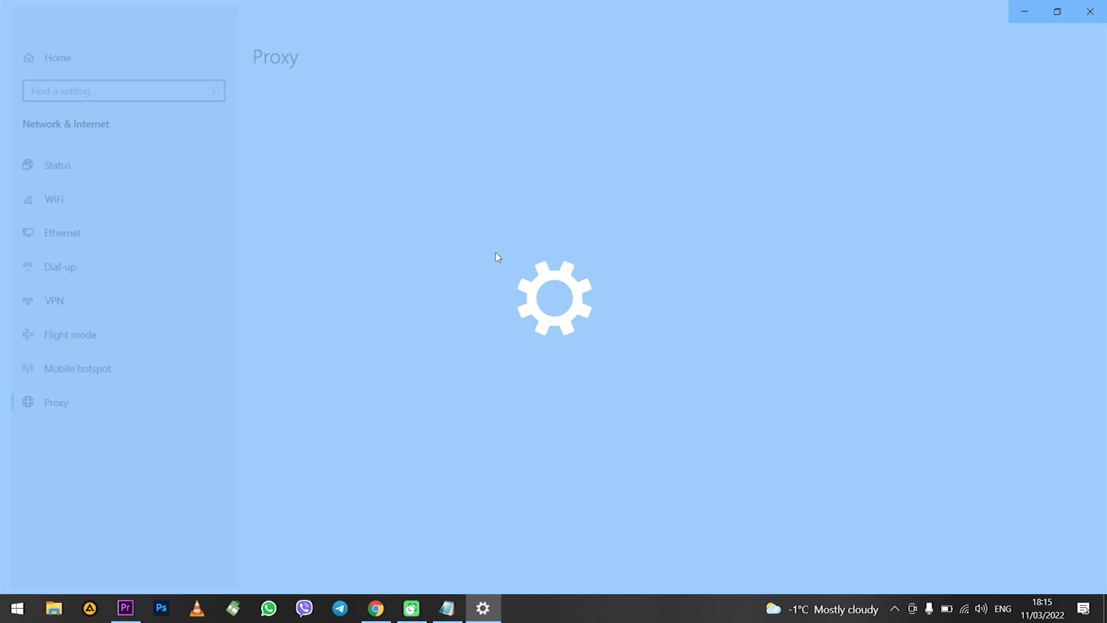
{"action": "scroll", "coordinate": [588, 294], "scroll_direction": "down", "scroll_amount": 3}
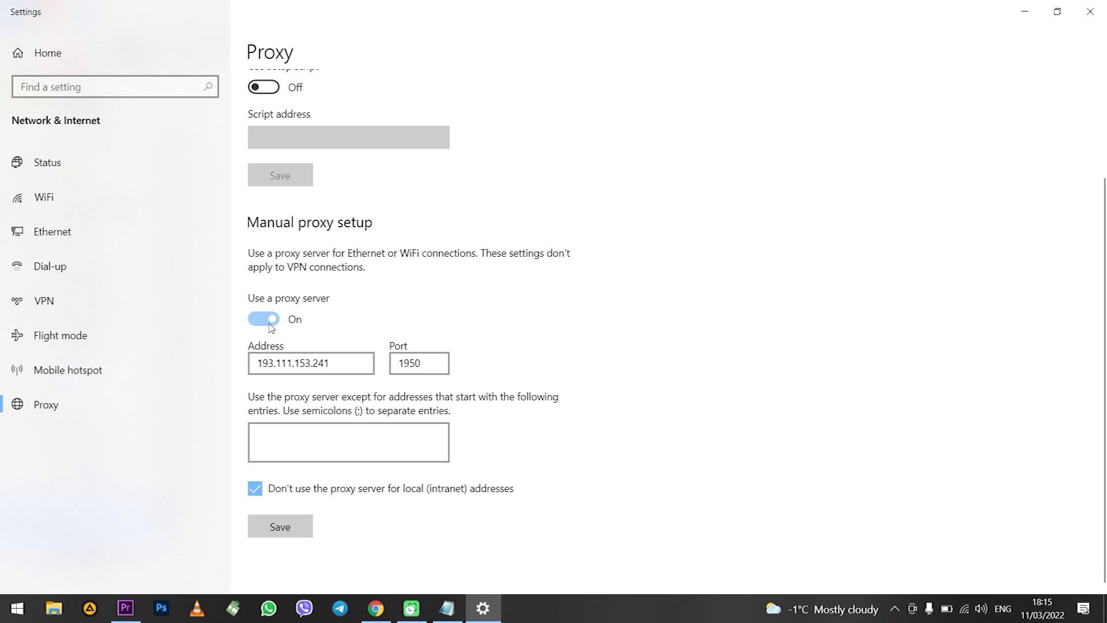
{"action": "left_click", "coordinate": [270, 324]}
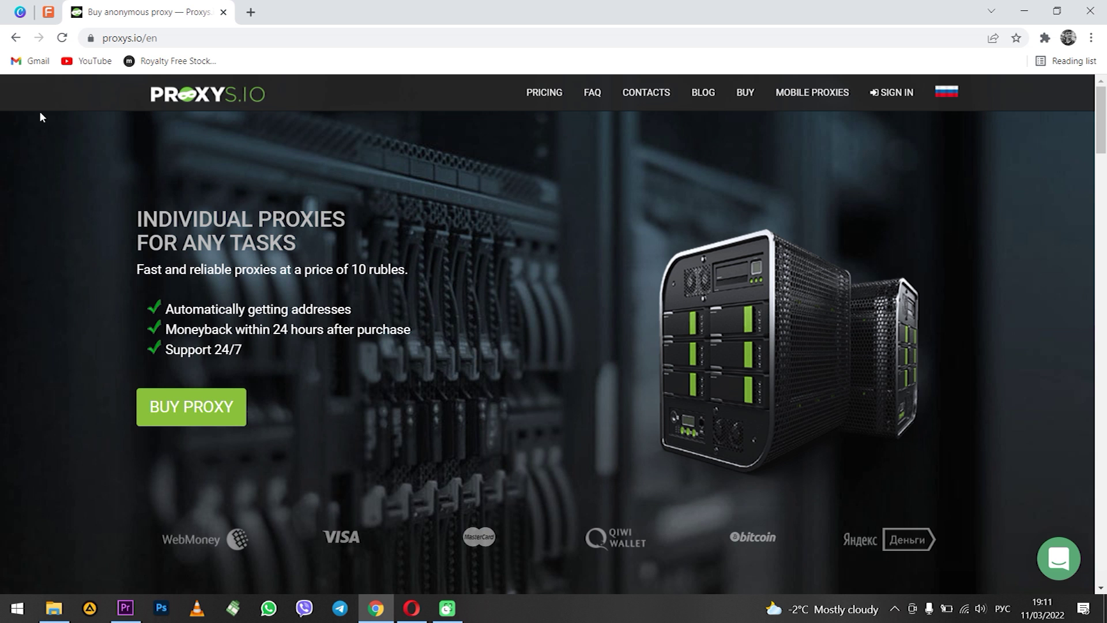
{"action": "left_click", "coordinate": [412, 609]}
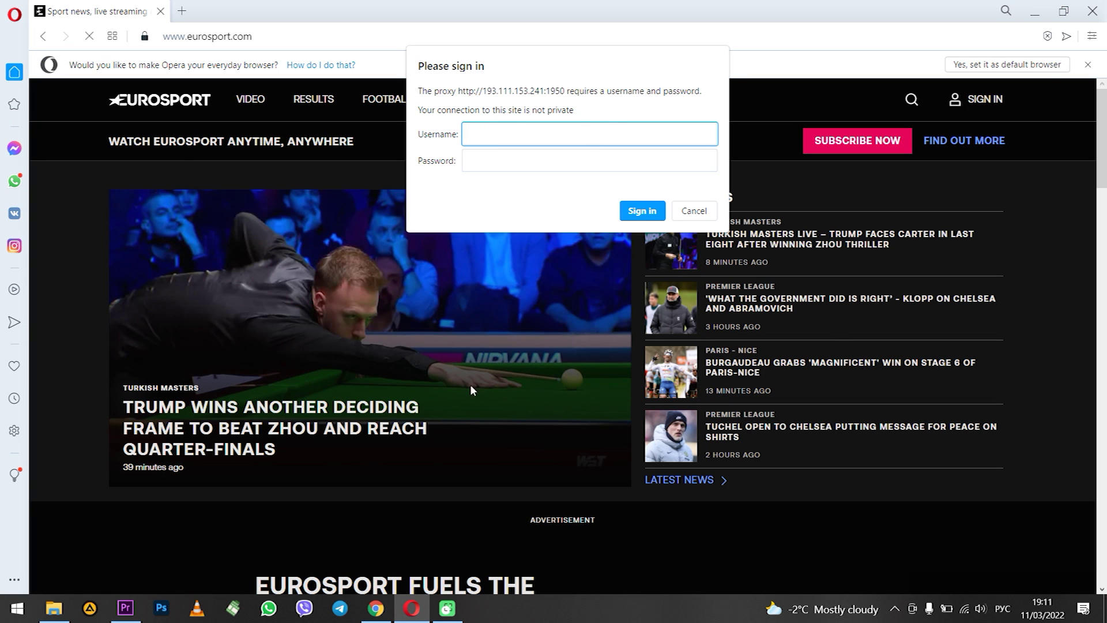
Dismiss the proxy sign-in prompt and search 'extensions proxy control' to reach ProxyControl's Web Store page
{"action": "key", "text": "Escape"}
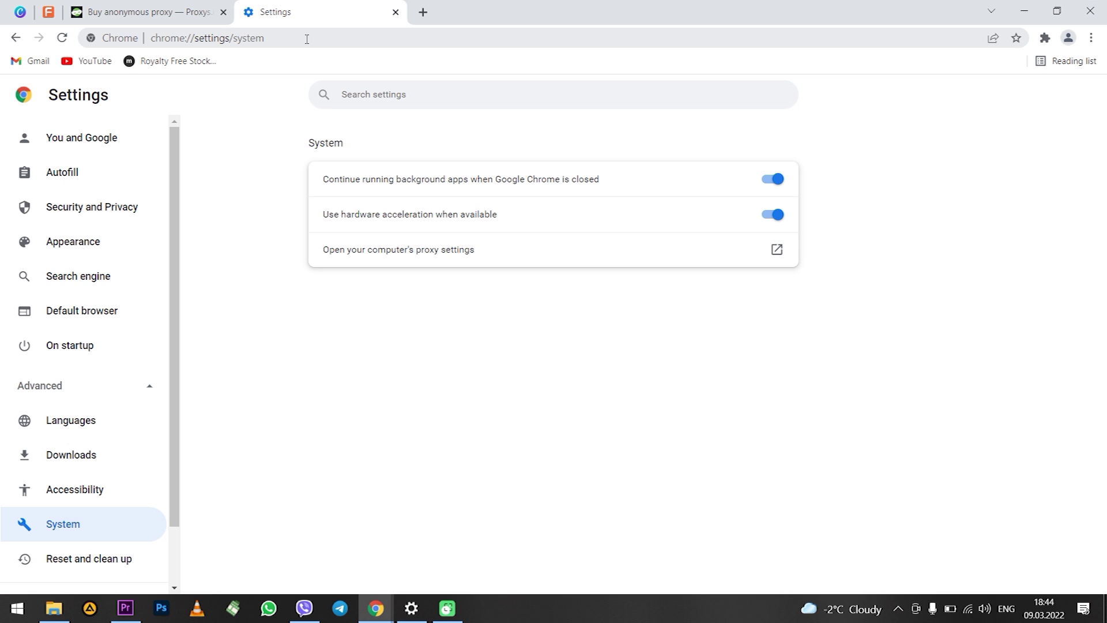
{"action": "left_click", "coordinate": [306, 38]}
{"action": "type", "text": "ex"}
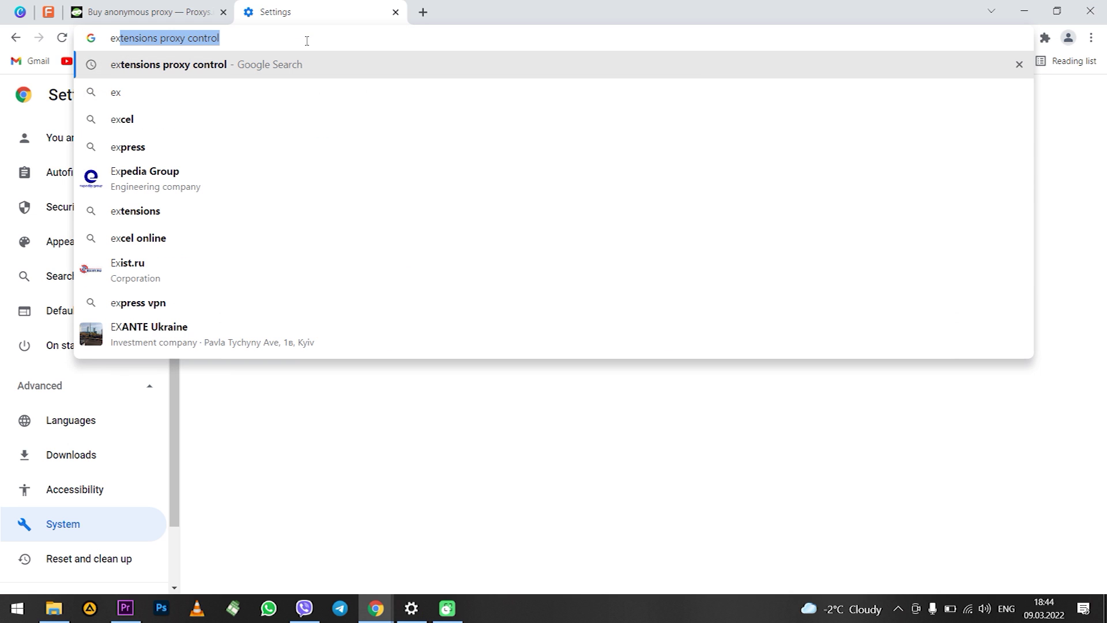
{"action": "key", "text": "Return"}
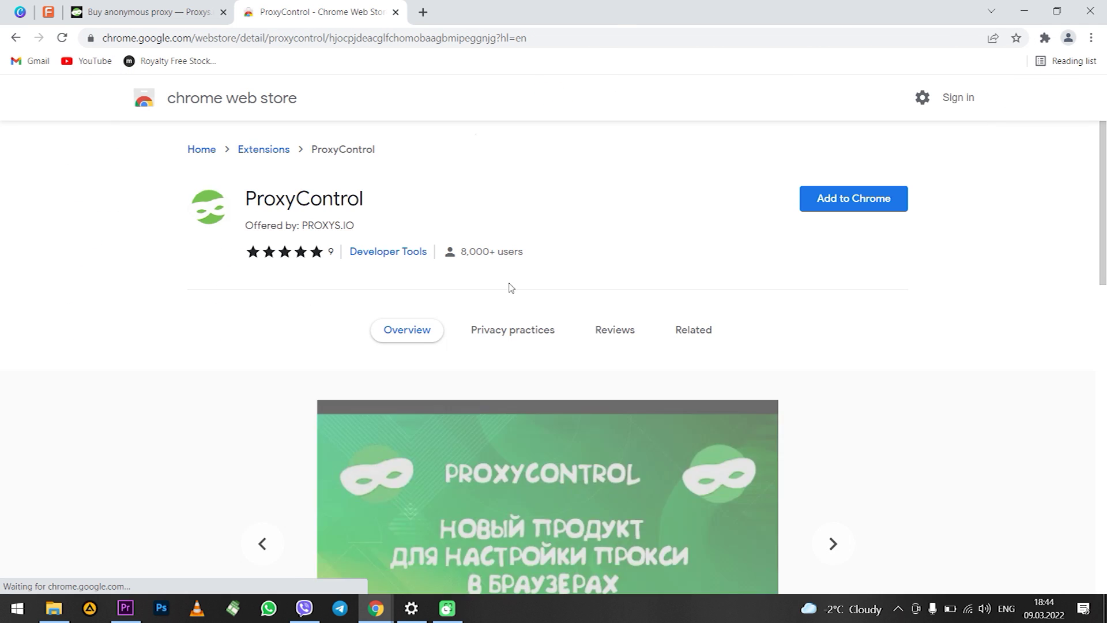
Add the ProxyControl extension to Chrome and open its popup from the Extensions menu
{"action": "left_click", "coordinate": [854, 203]}
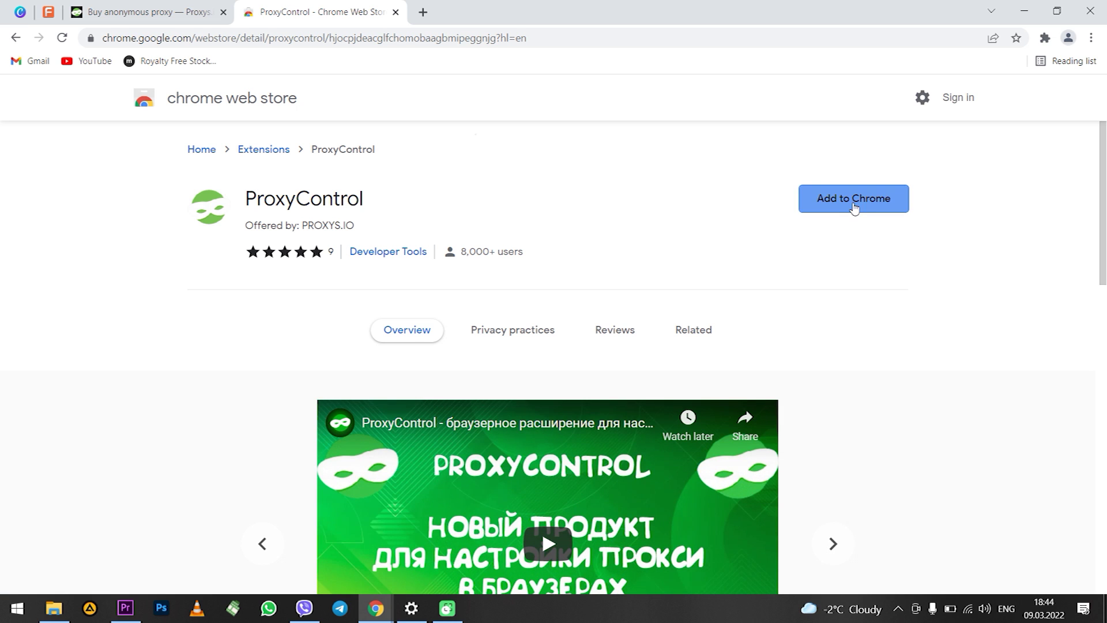
{"action": "left_click", "coordinate": [581, 167]}
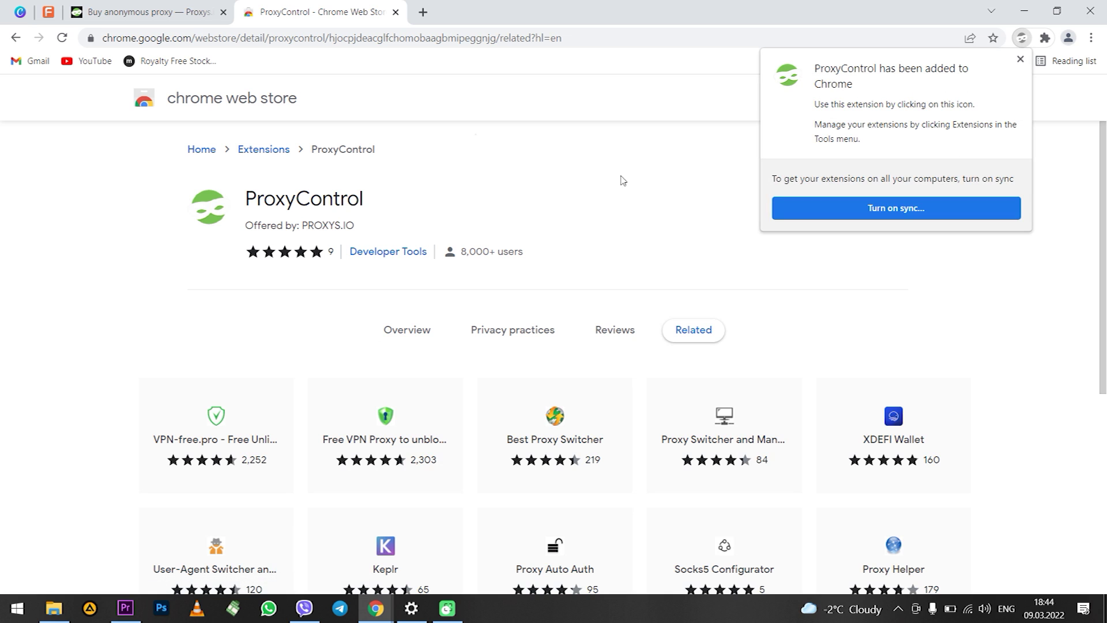
{"action": "left_click", "coordinate": [1022, 62]}
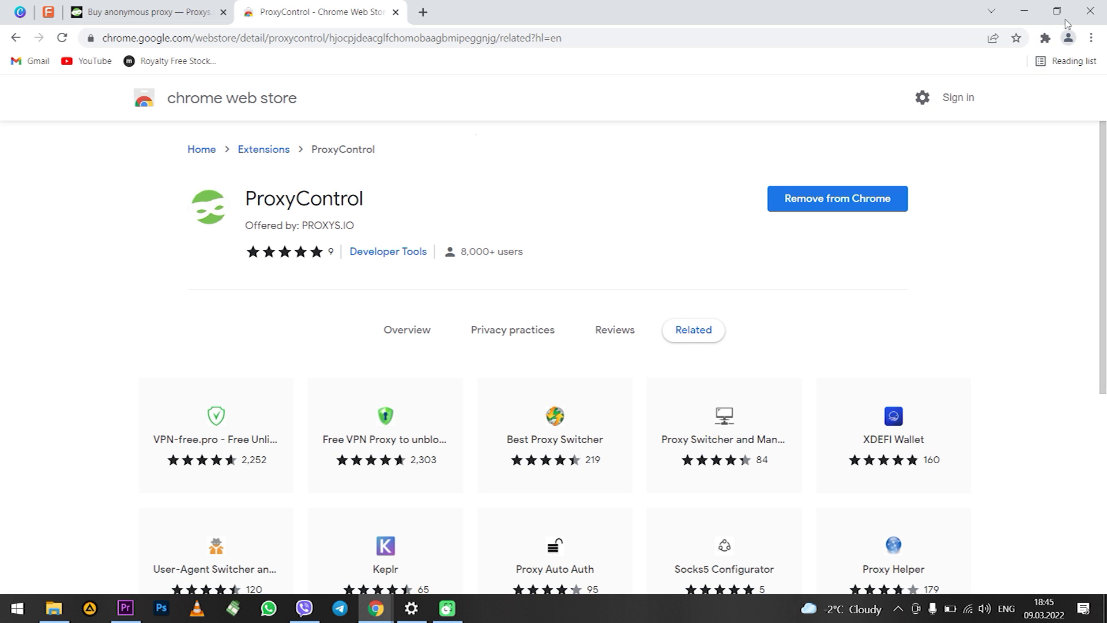
{"action": "left_click", "coordinate": [1045, 39]}
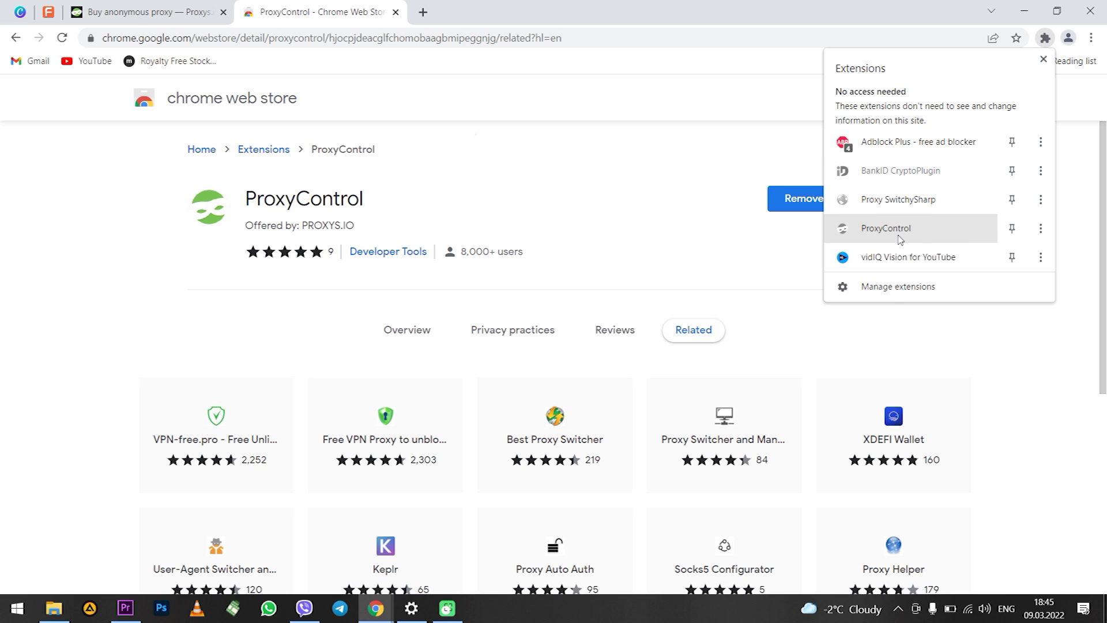
{"action": "left_click", "coordinate": [899, 231]}
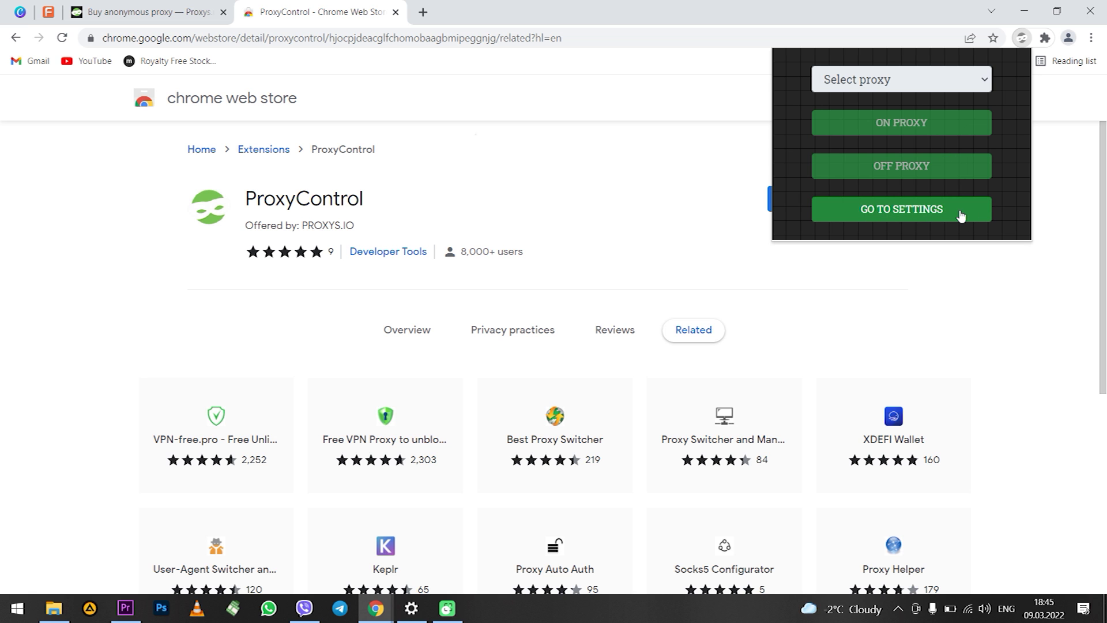
Open ProxyControl's settings page and dismiss the translation offer
{"action": "left_click", "coordinate": [890, 213]}
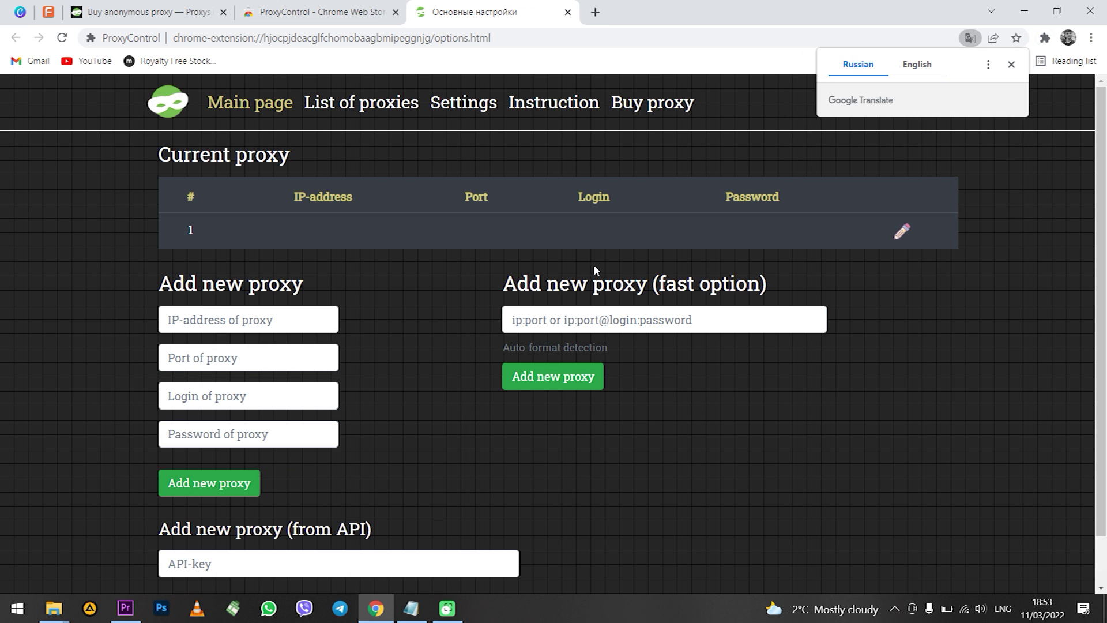
{"action": "left_click", "coordinate": [1011, 64]}
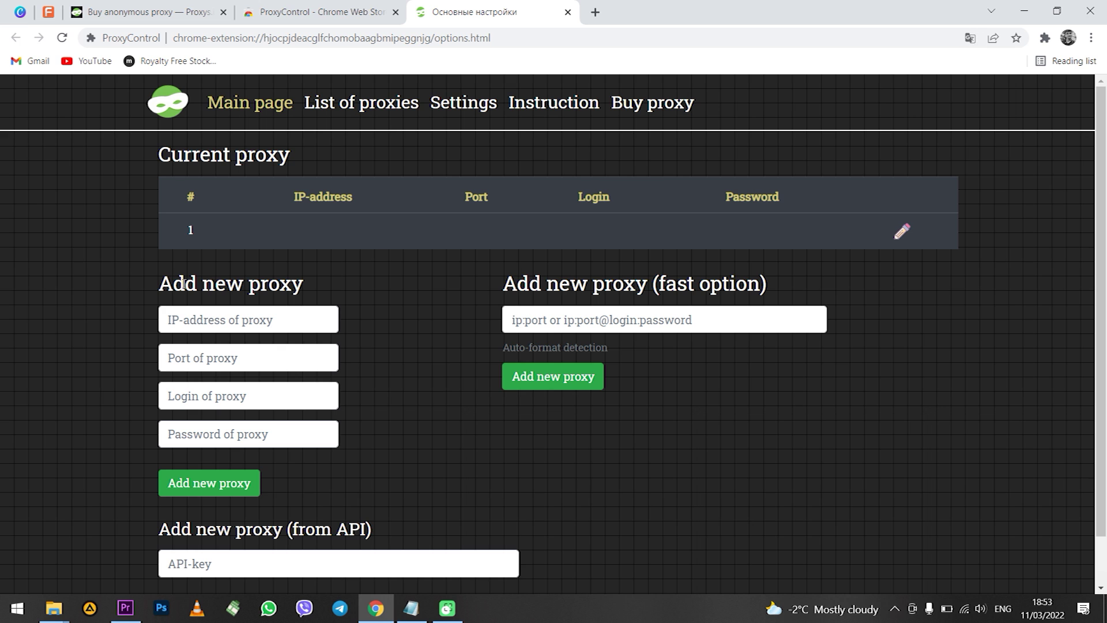
{"action": "left_click_drag", "start_coordinate": [164, 283], "coordinate": [647, 282]}
{"action": "left_click", "coordinate": [562, 276]}
{"action": "scroll", "coordinate": [393, 416], "scroll_direction": "down", "scroll_amount": 1}
{"action": "left_click_drag", "start_coordinate": [374, 476], "coordinate": [179, 475]}
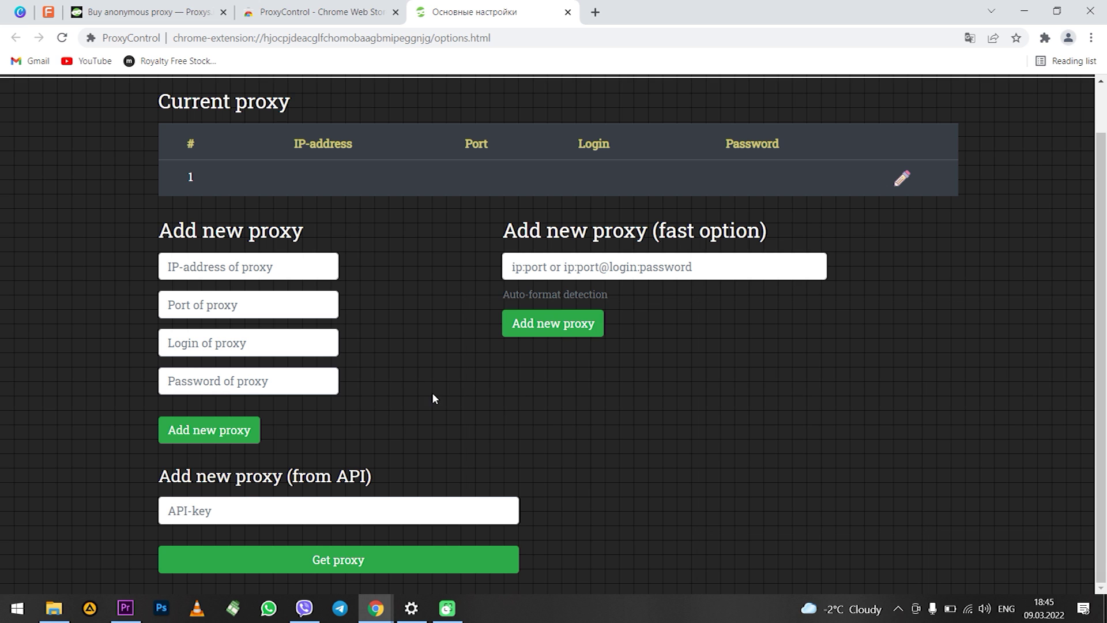
{"action": "scroll", "coordinate": [428, 390], "scroll_direction": "up", "scroll_amount": 1}
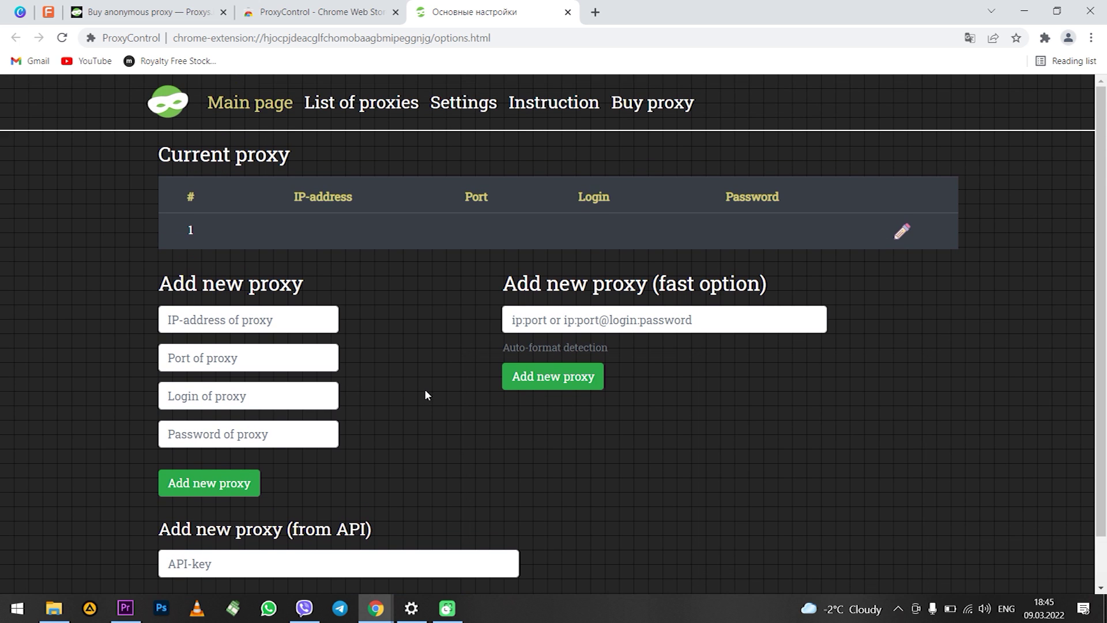
{"action": "scroll", "coordinate": [378, 387], "scroll_direction": "down", "scroll_amount": 1}
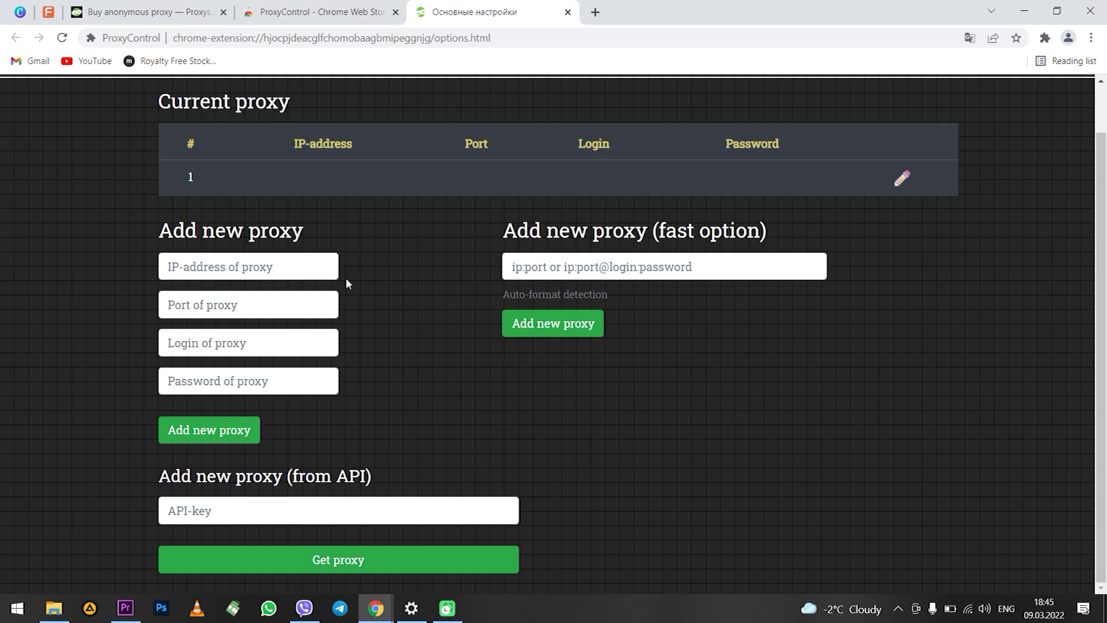
Paste the first proxy's IP address, port, login and password into the Add new proxy form
{"action": "left_click", "coordinate": [267, 271]}
{"action": "left_click", "coordinate": [329, 314]}
{"action": "left_click", "coordinate": [242, 352]}
{"action": "key", "text": "Tab"}
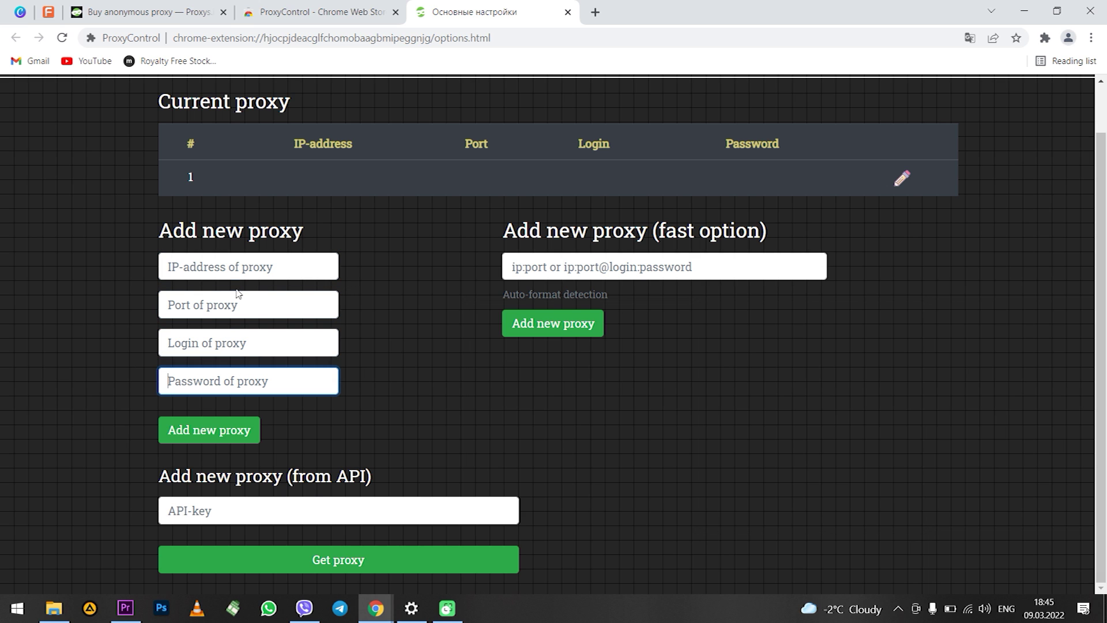
{"action": "left_click", "coordinate": [236, 271]}
{"action": "key", "text": "ctrl+v"}
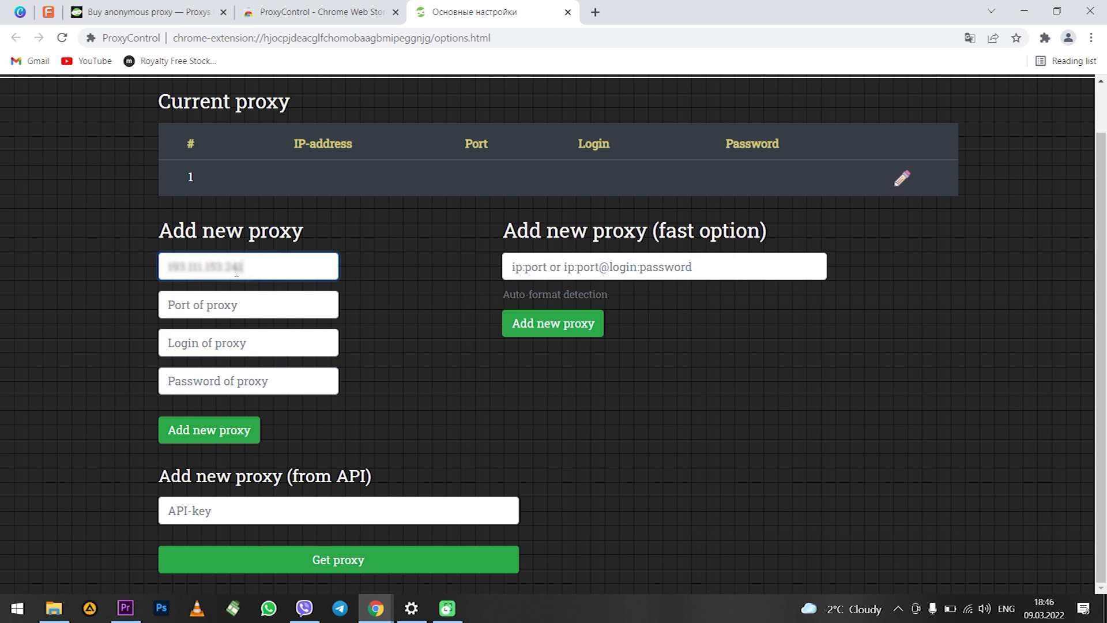
{"action": "left_click", "coordinate": [296, 306]}
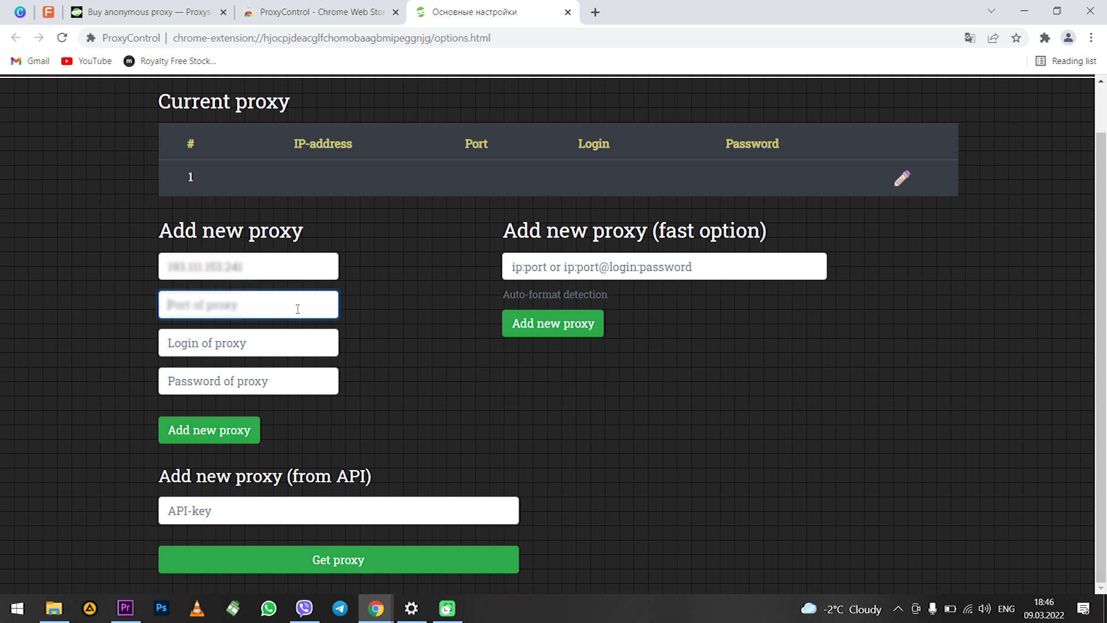
{"action": "type", "text": "1950"}
{"action": "left_click", "coordinate": [288, 341]}
{"action": "type", "text": "user7571"}
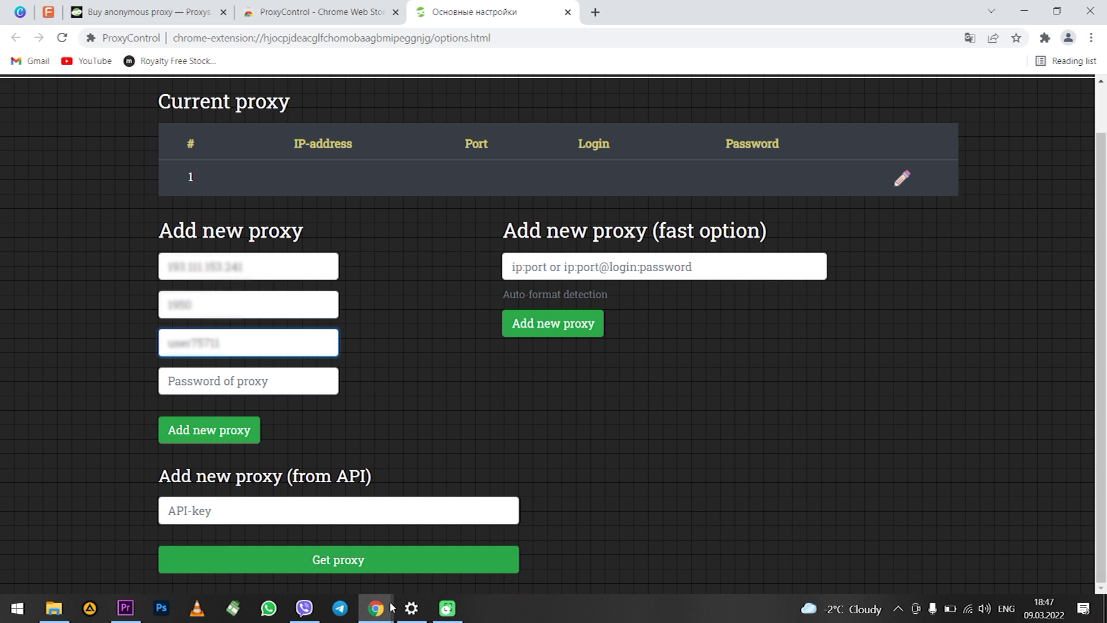
{"action": "left_click", "coordinate": [237, 377]}
{"action": "key", "text": "ctrl+v"}
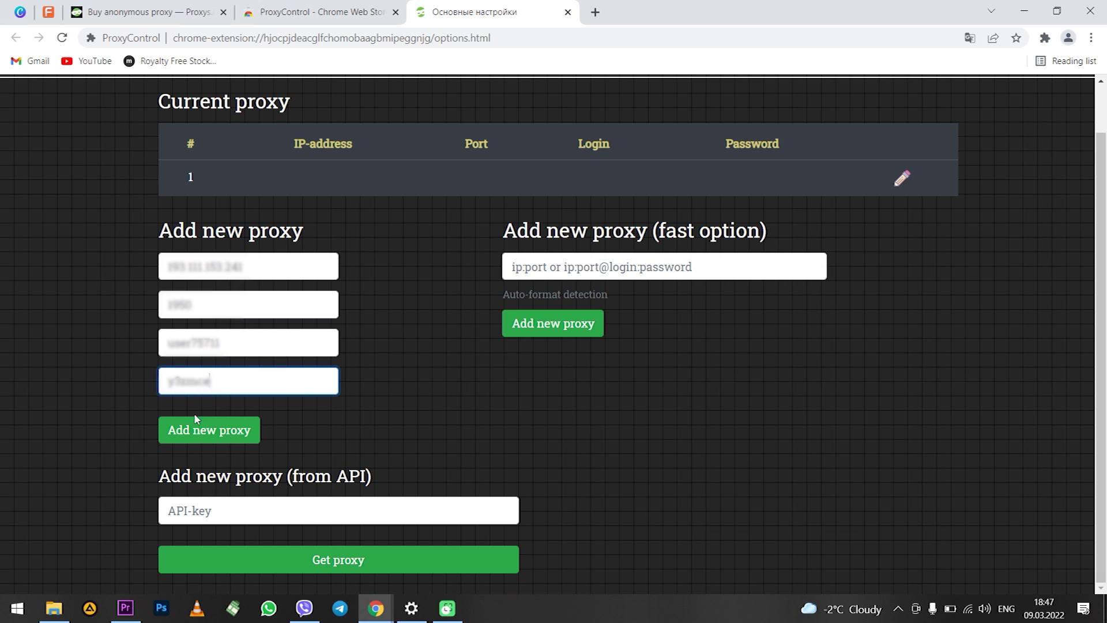
Save the filled-in proxy, then quick-add proxy 123.34.45.6 on port 8080
{"action": "left_click", "coordinate": [229, 438]}
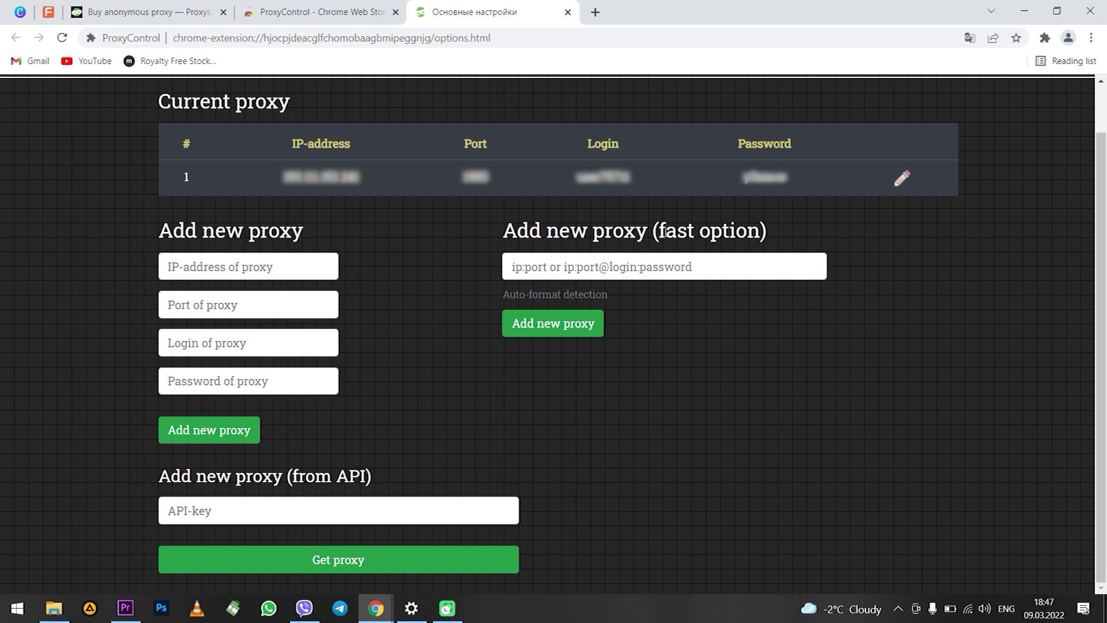
{"action": "mouse_move", "coordinate": [504, 231]}
{"action": "left_mouse_down"}
{"action": "mouse_move", "coordinate": [791, 237]}
{"action": "mouse_move", "coordinate": [495, 230]}
{"action": "left_mouse_up"}
{"action": "left_click", "coordinate": [499, 254]}
{"action": "left_click", "coordinate": [624, 266]}
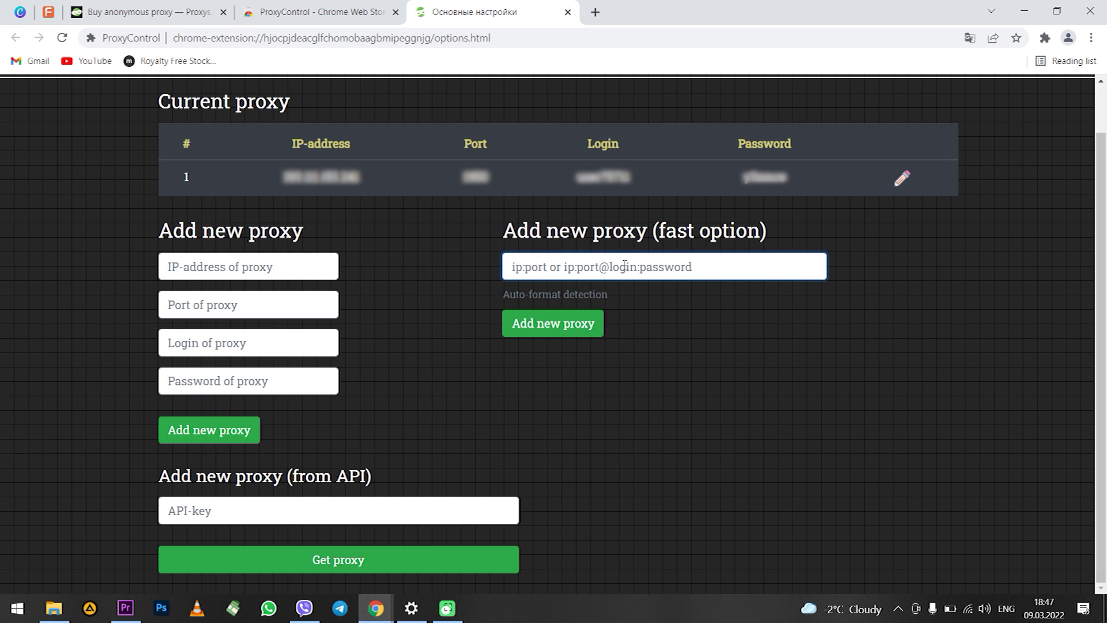
{"action": "type", "text": "123."}
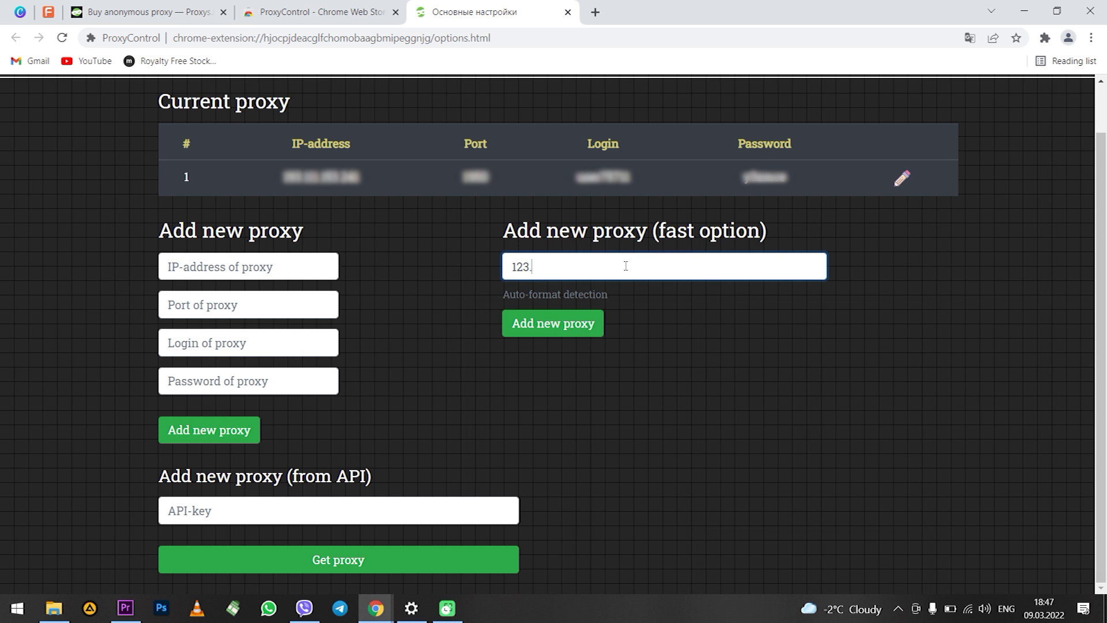
{"action": "type", "text": "34.45.6:8080"}
{"action": "left_click", "coordinate": [594, 323]}
Quick-add proxy 123.5.6.7 on port 45 with its login and password
{"action": "left_click", "coordinate": [568, 267]}
{"action": "type", "text": "12"}
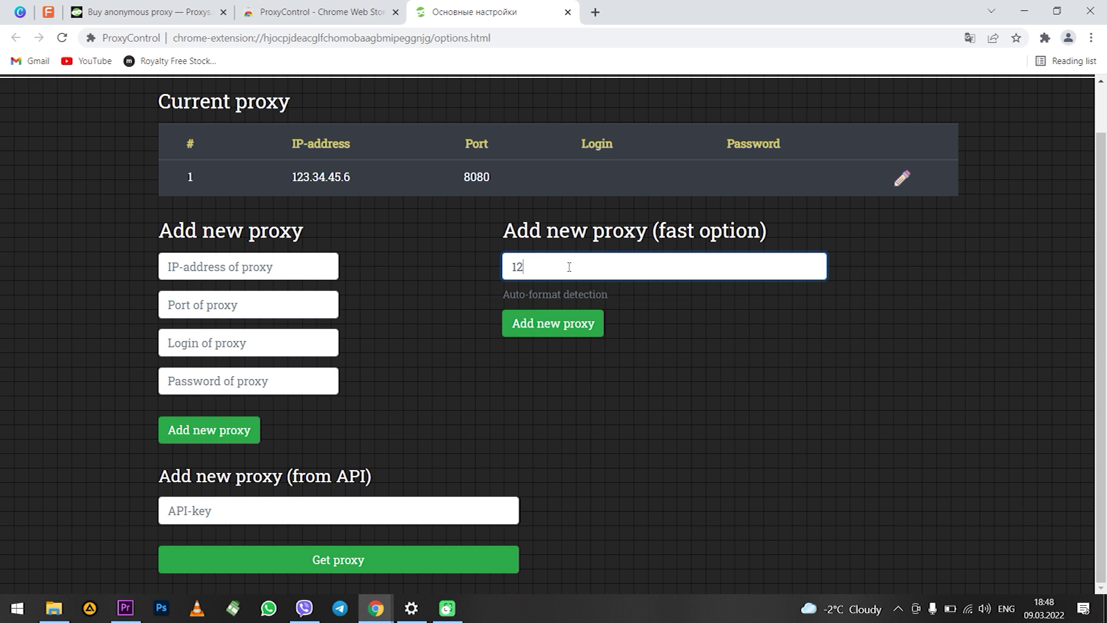
{"action": "type", "text": "3.5.6.7:45@34234:456"}
{"action": "left_click", "coordinate": [527, 334]}
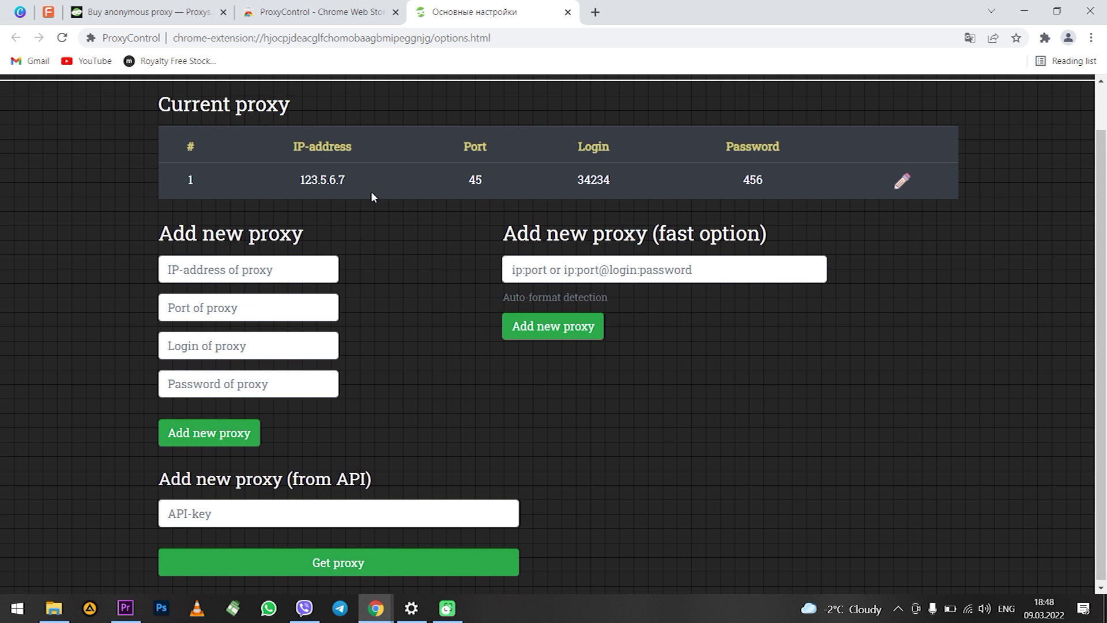
Check the list of three saved proxies, then close it and return to proxys.io
{"action": "scroll", "coordinate": [373, 194], "scroll_direction": "up", "scroll_amount": 1}
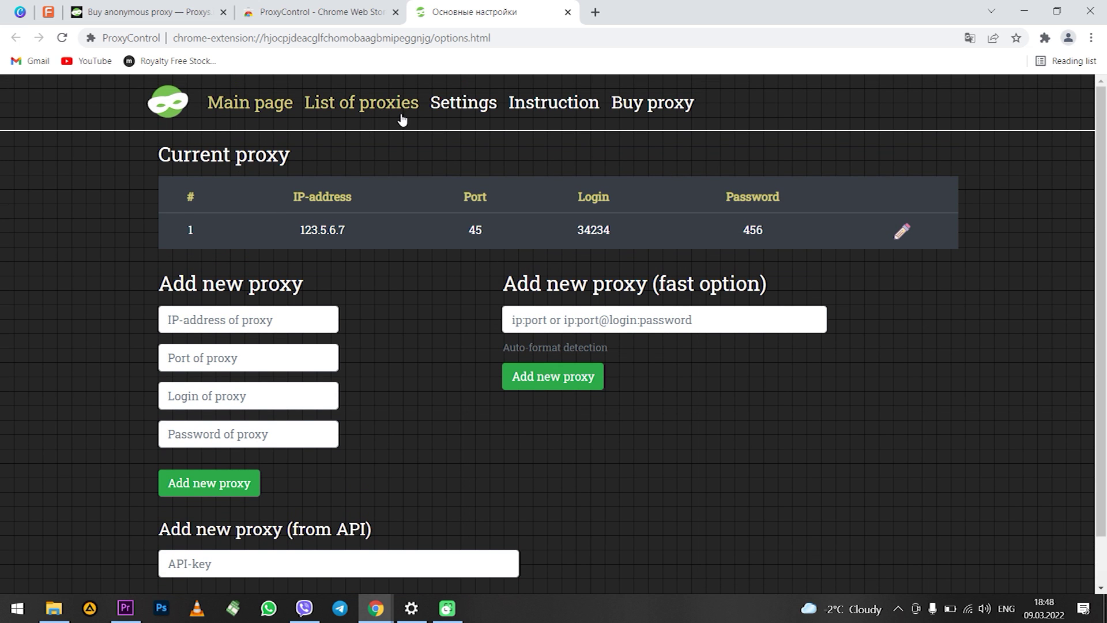
{"action": "left_click", "coordinate": [365, 114]}
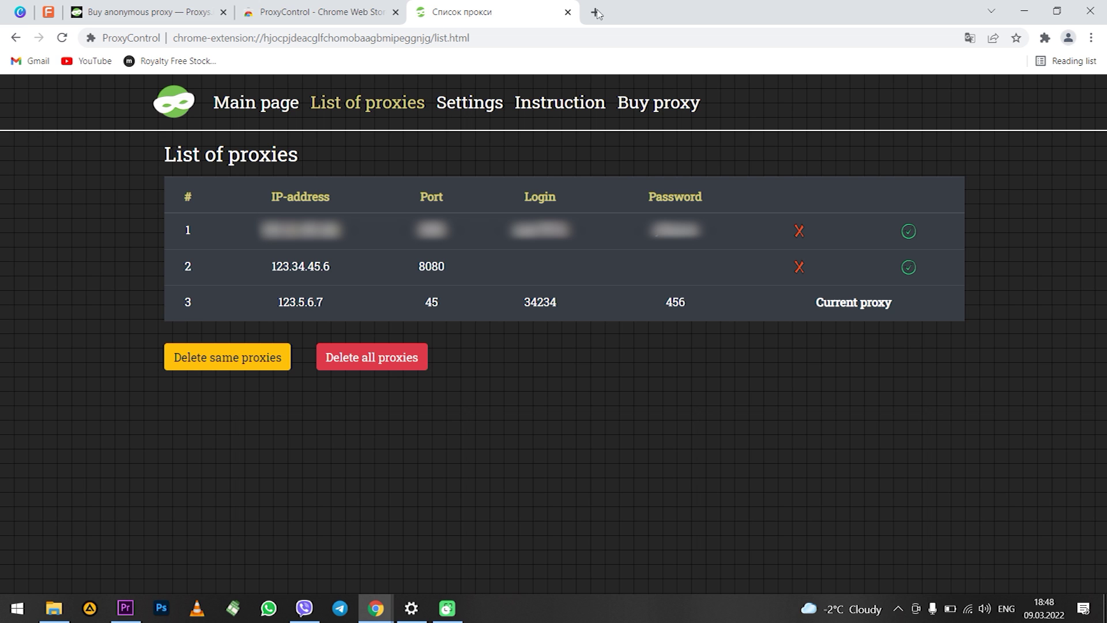
{"action": "left_click", "coordinate": [568, 12]}
{"action": "left_click", "coordinate": [172, 6]}
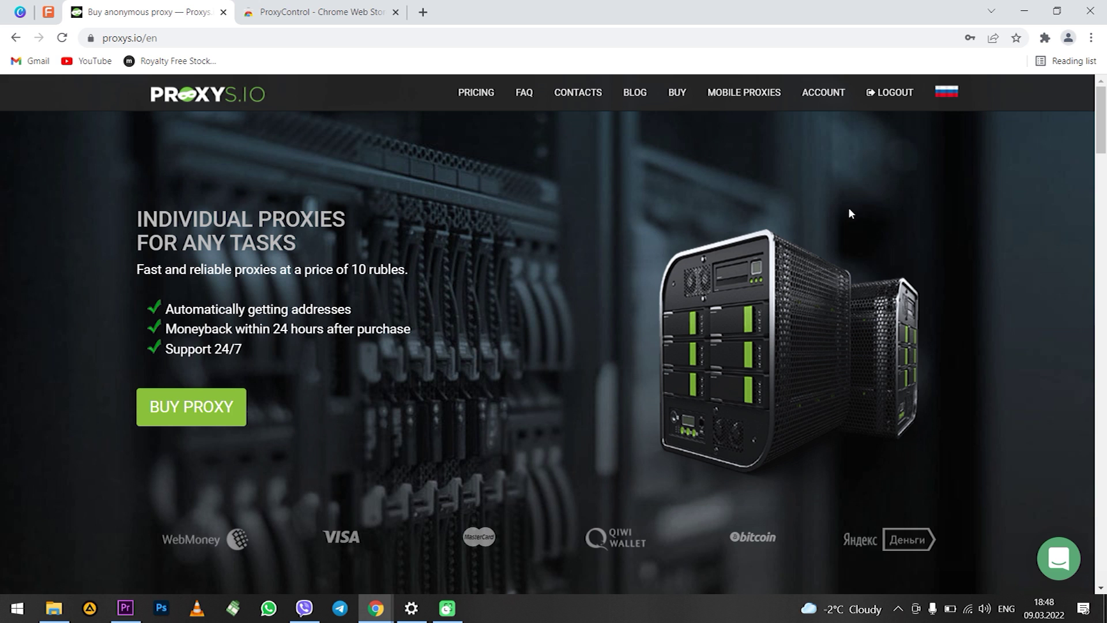
Select 123.34.45.6 as the proxy in the ProxyControl extension popup
{"action": "left_click", "coordinate": [1044, 38]}
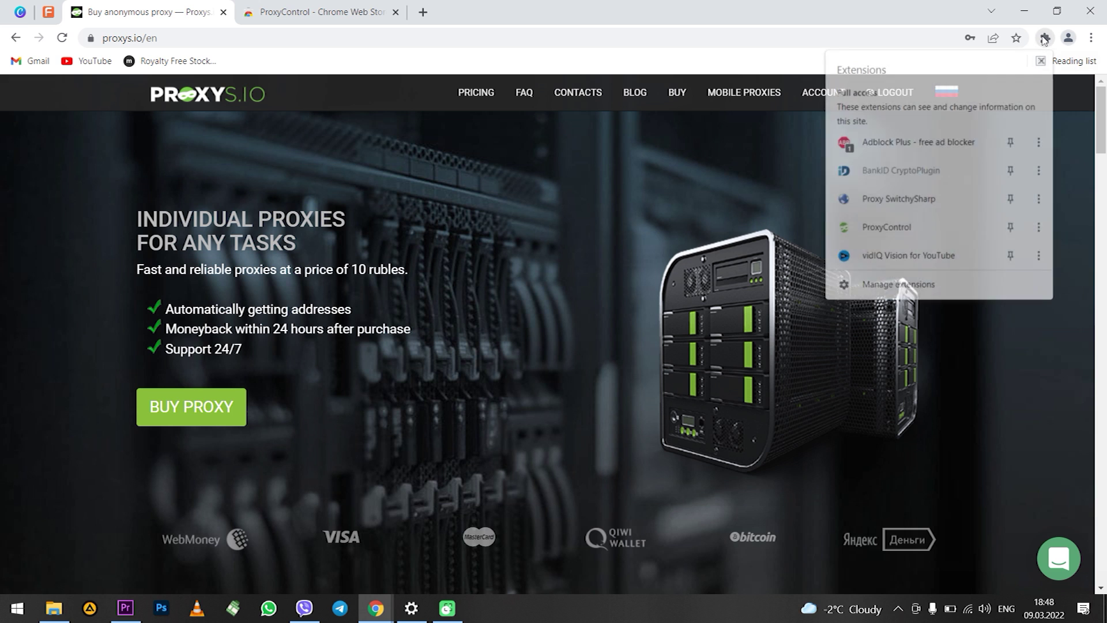
{"action": "left_click", "coordinate": [907, 229]}
{"action": "left_click", "coordinate": [884, 79]}
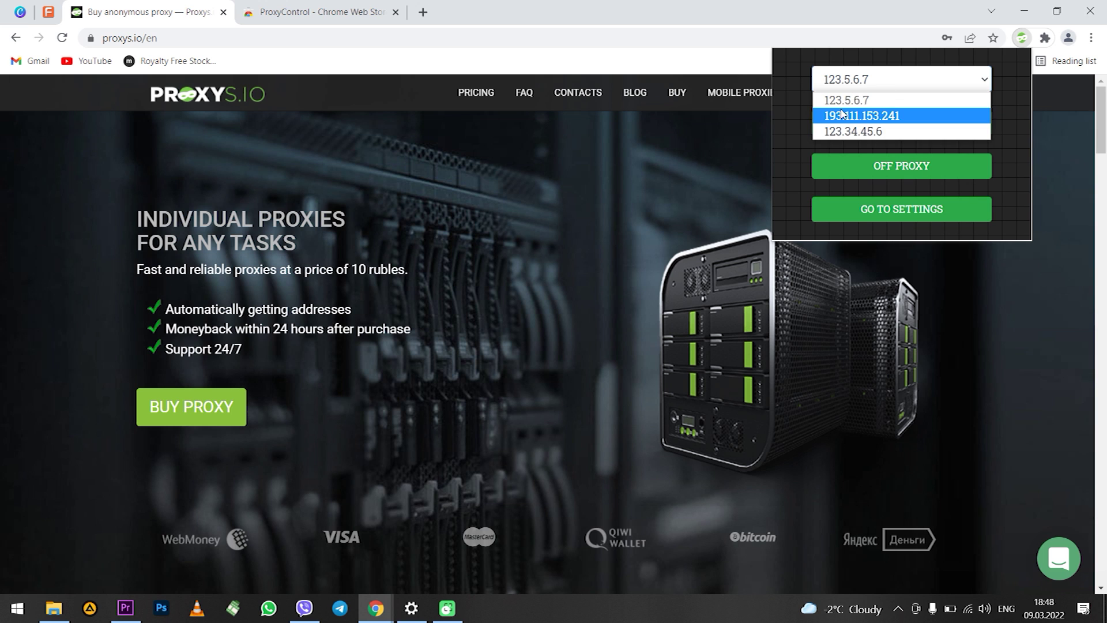
{"action": "left_click", "coordinate": [853, 132]}
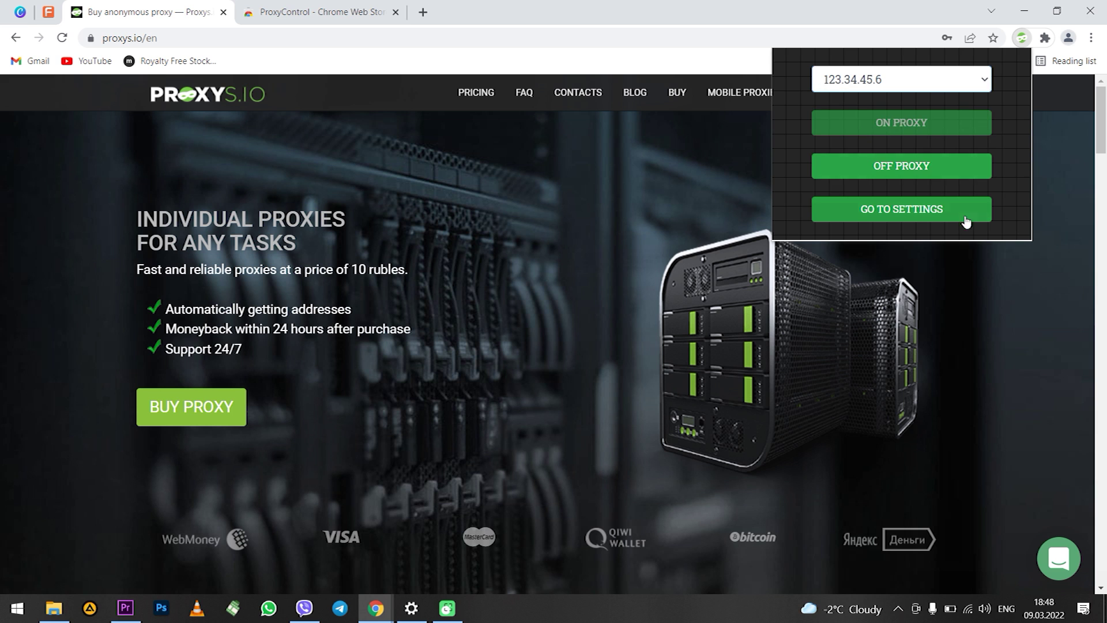
{"action": "left_click", "coordinate": [747, 254]}
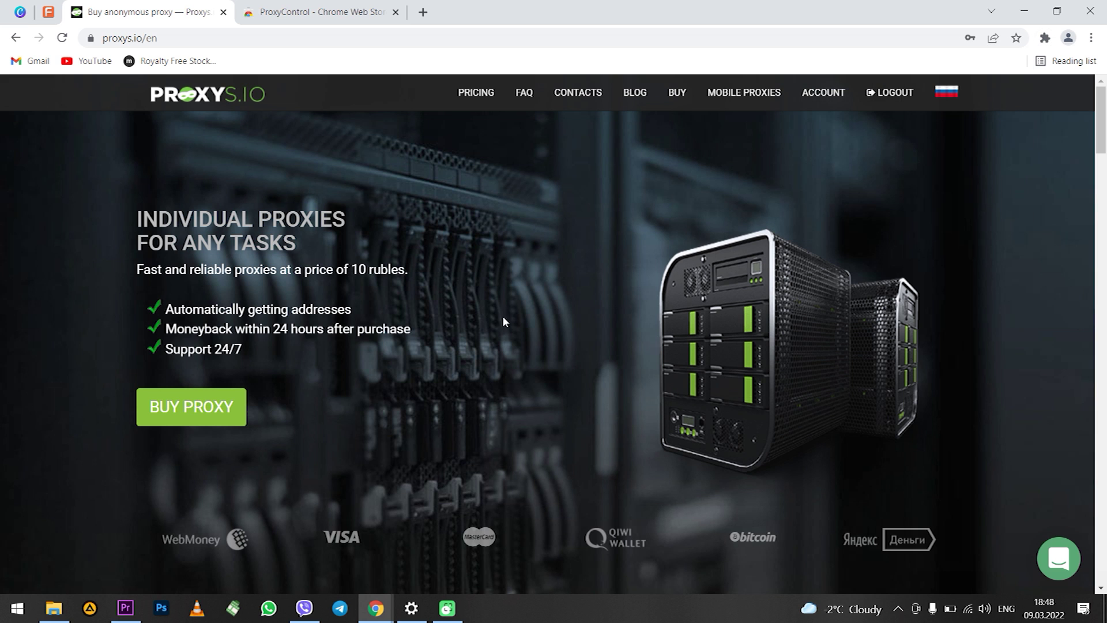
Switch ProxyControl's active proxy to 123.5.6.7
{"action": "left_click", "coordinate": [1045, 37]}
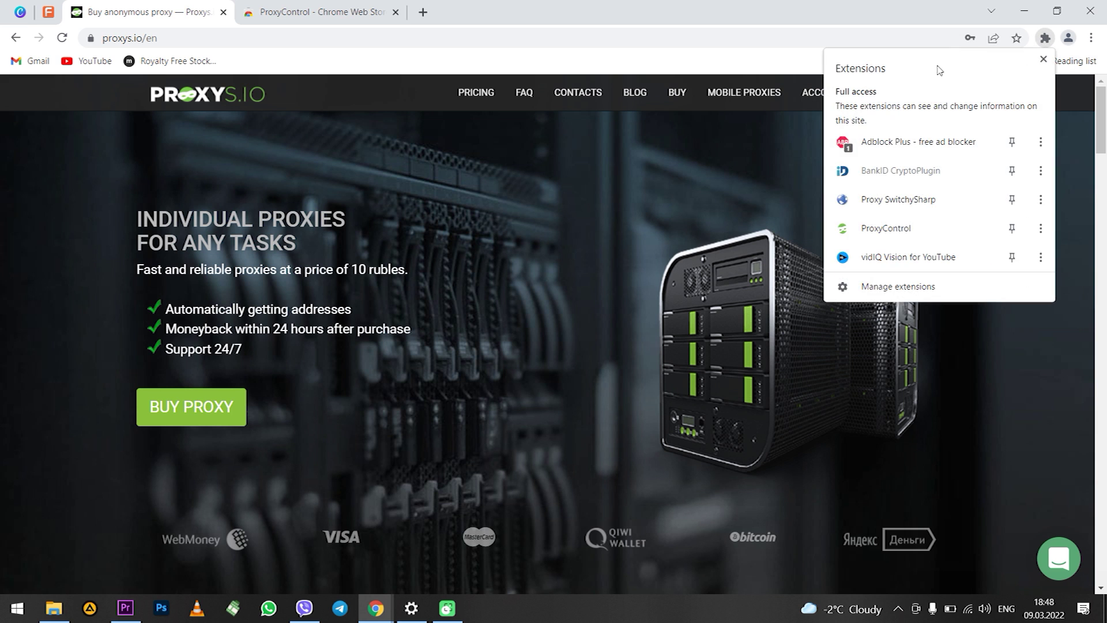
{"action": "left_click", "coordinate": [914, 231]}
{"action": "left_click", "coordinate": [887, 80]}
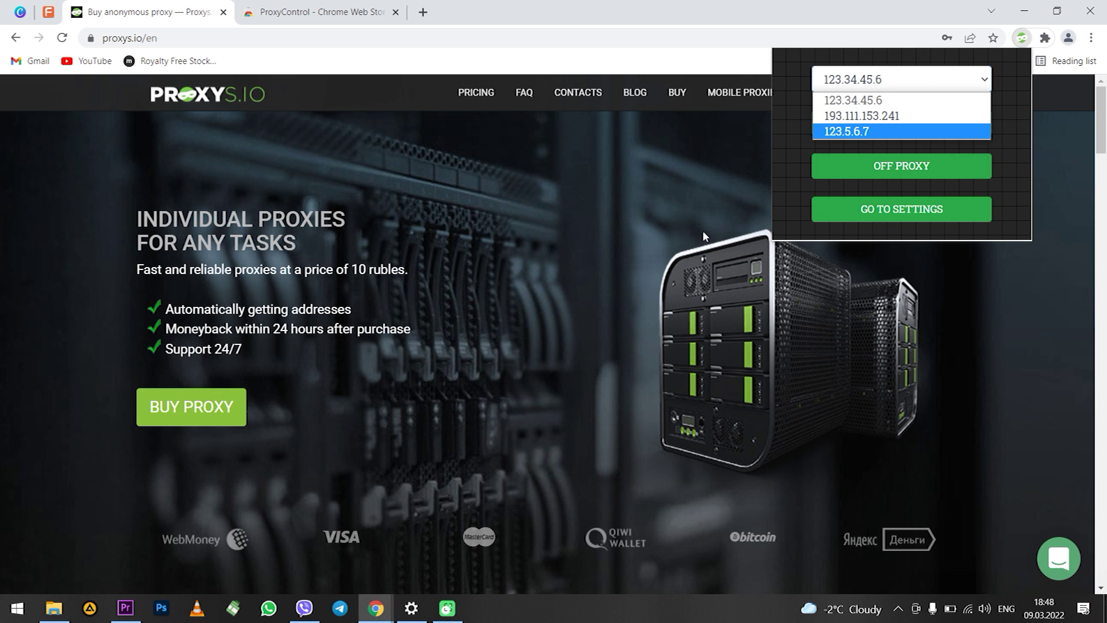
{"action": "left_click", "coordinate": [608, 253]}
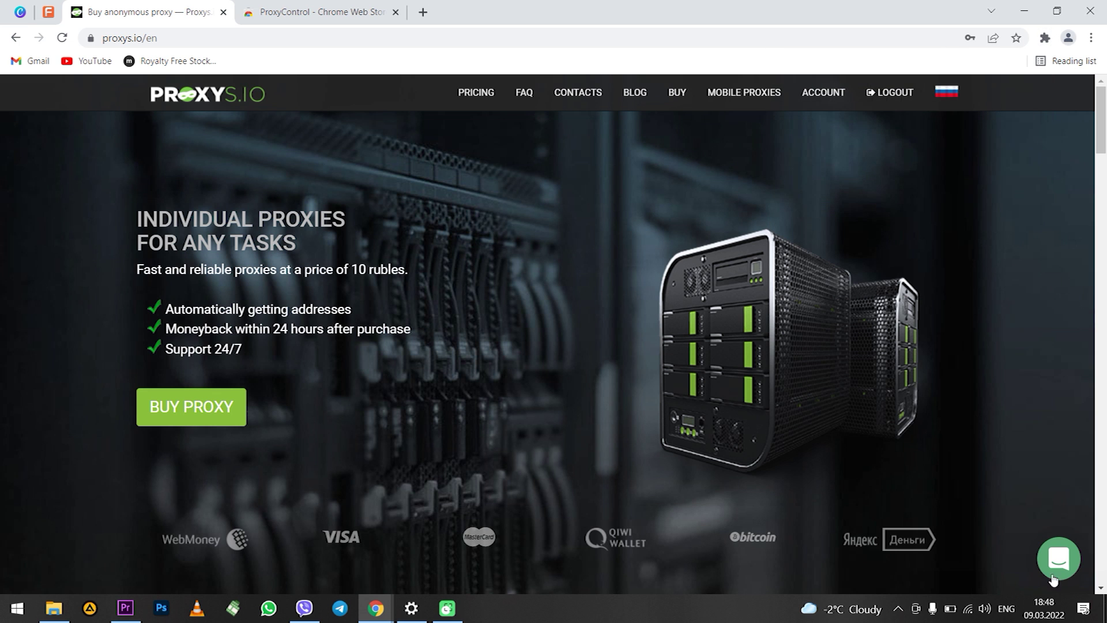